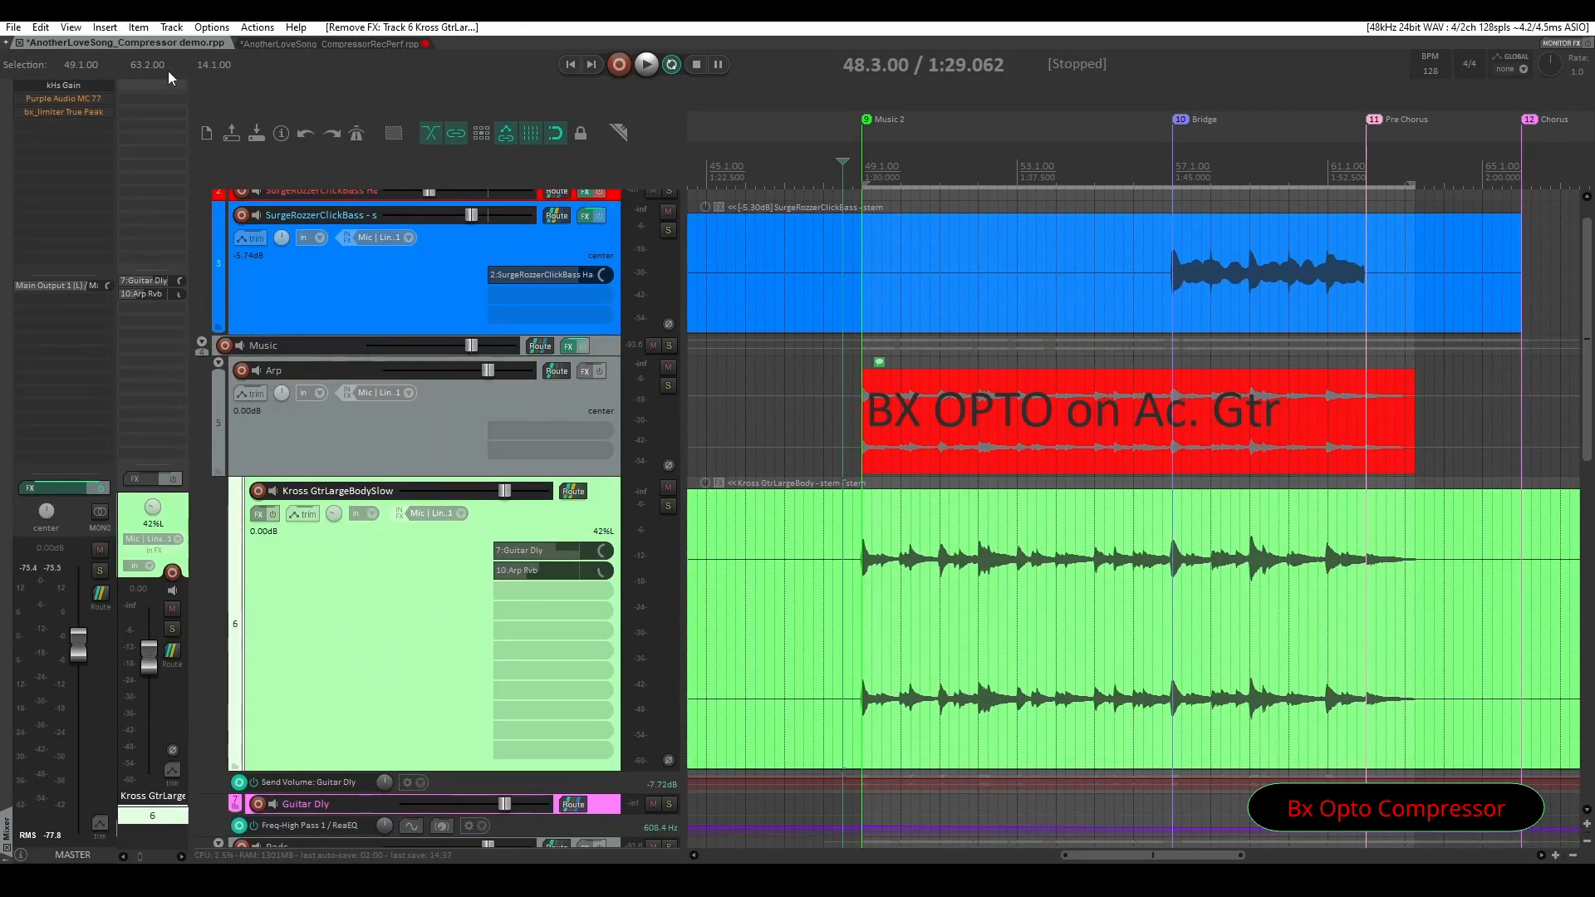
Insert the VST3 bx_opto compressor on the Kross GtrLargeBodySlow track, then close its window.
{"action": "double_click", "coordinate": [133, 88]}
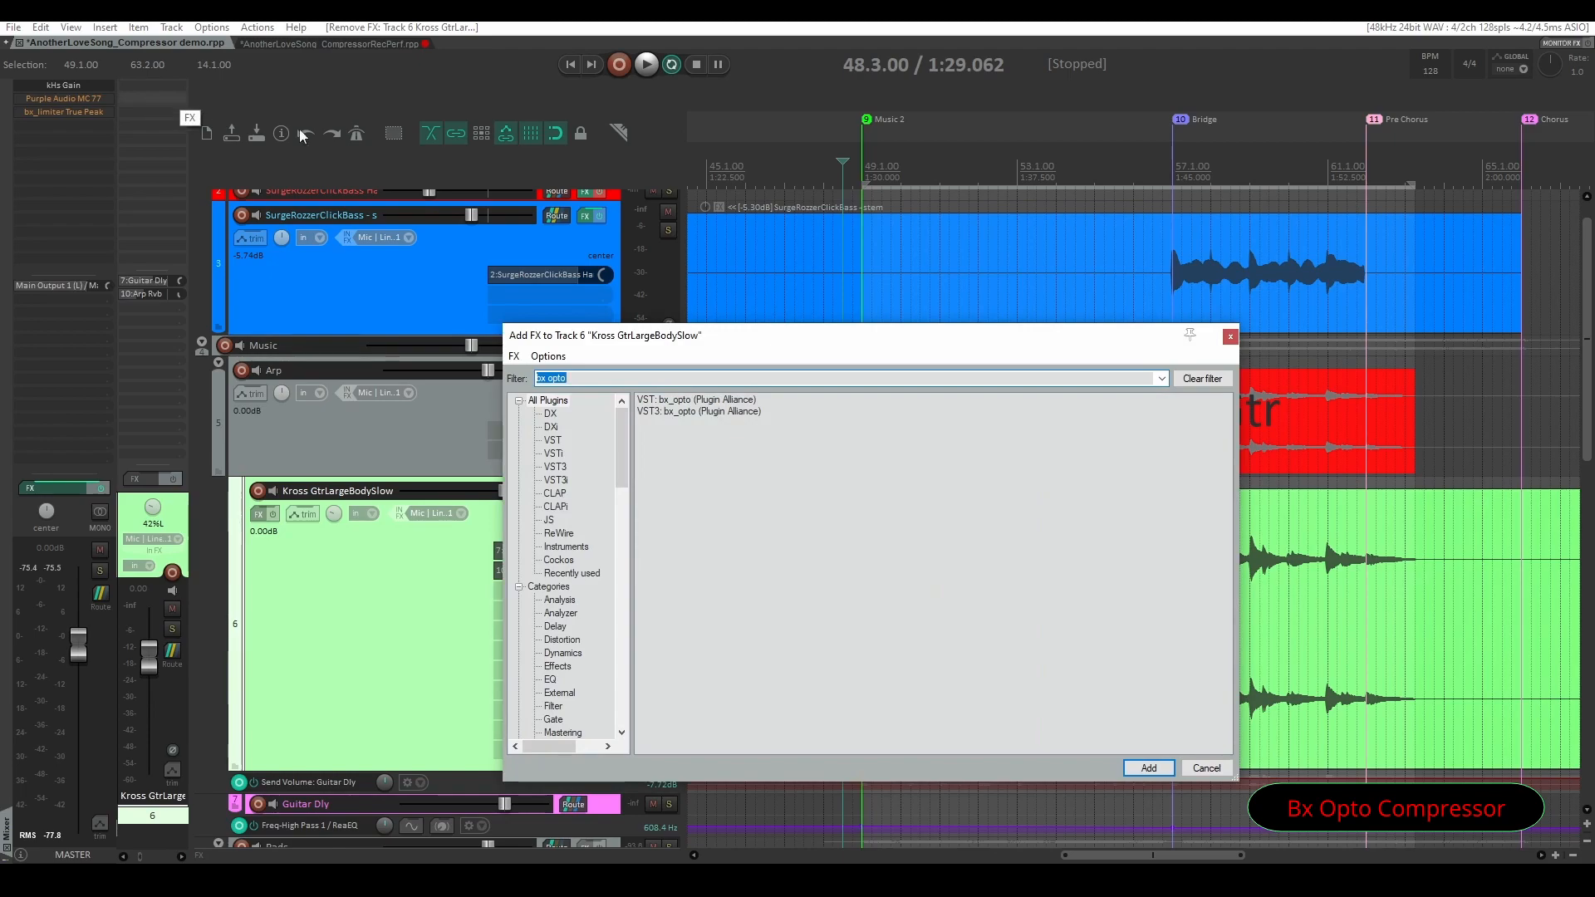
{"action": "double_click", "coordinate": [705, 411]}
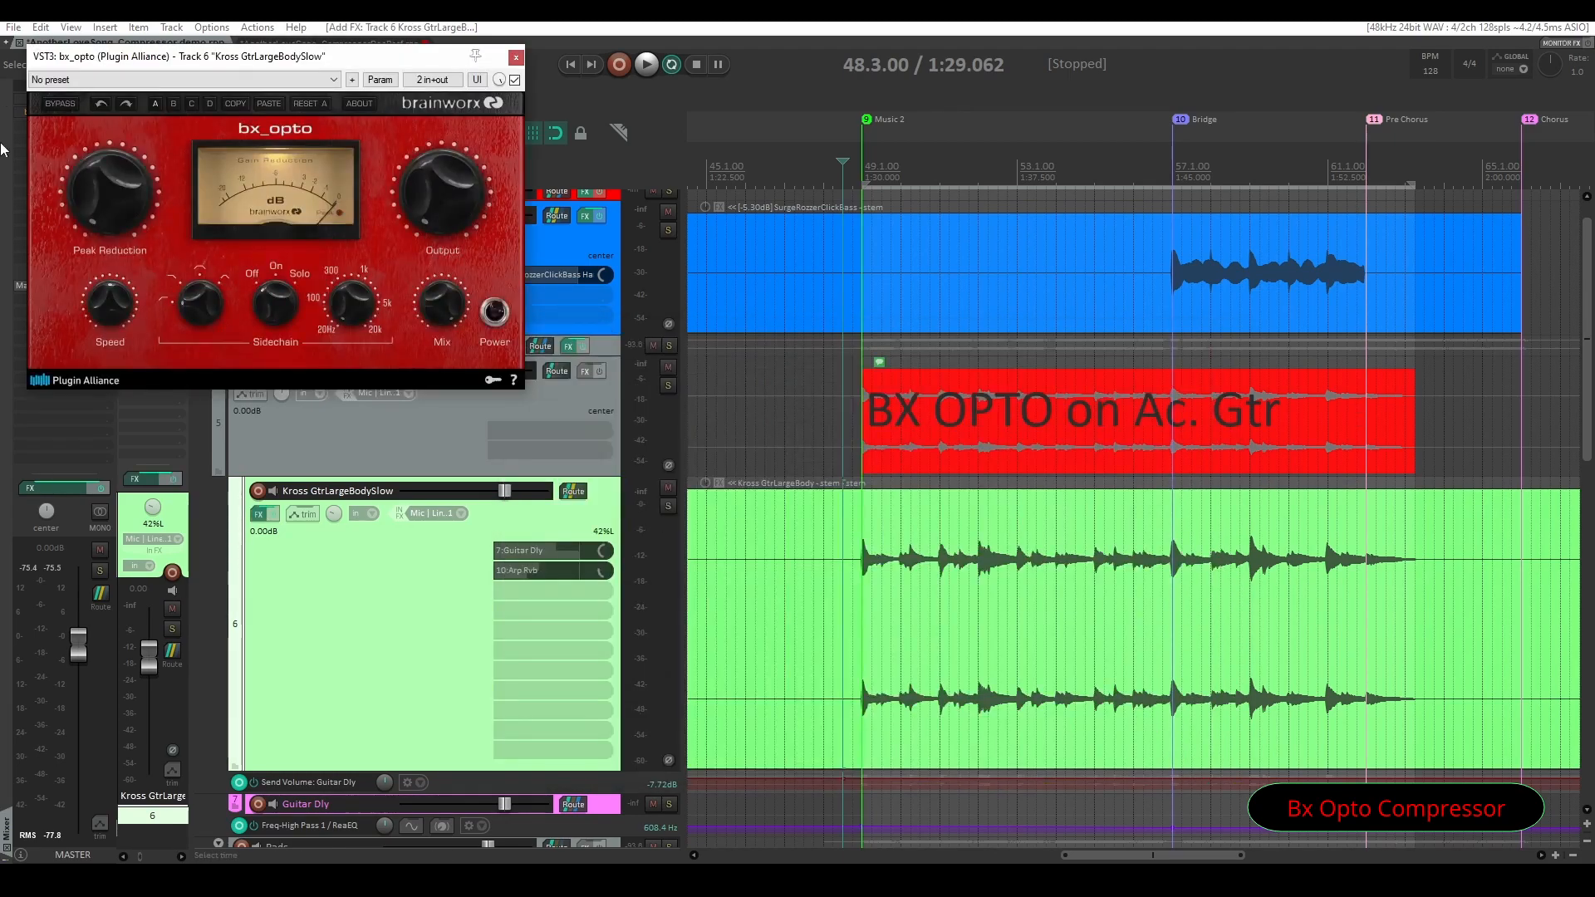
{"action": "left_click_drag", "start_coordinate": [297, 58], "coordinate": [588, 317]}
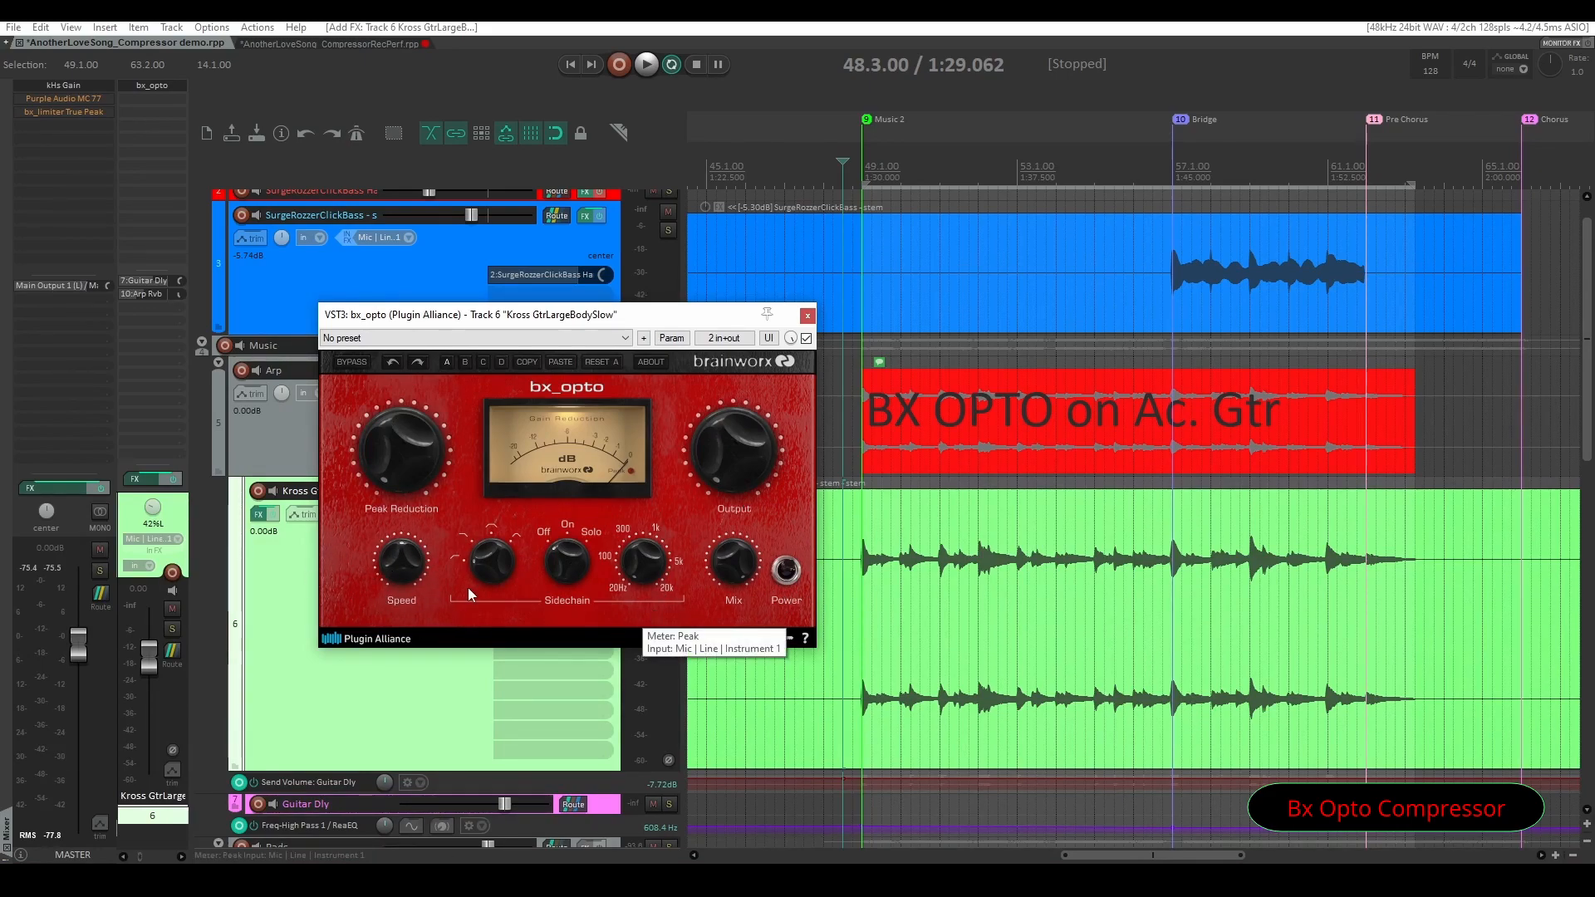
{"action": "left_click", "coordinate": [806, 315]}
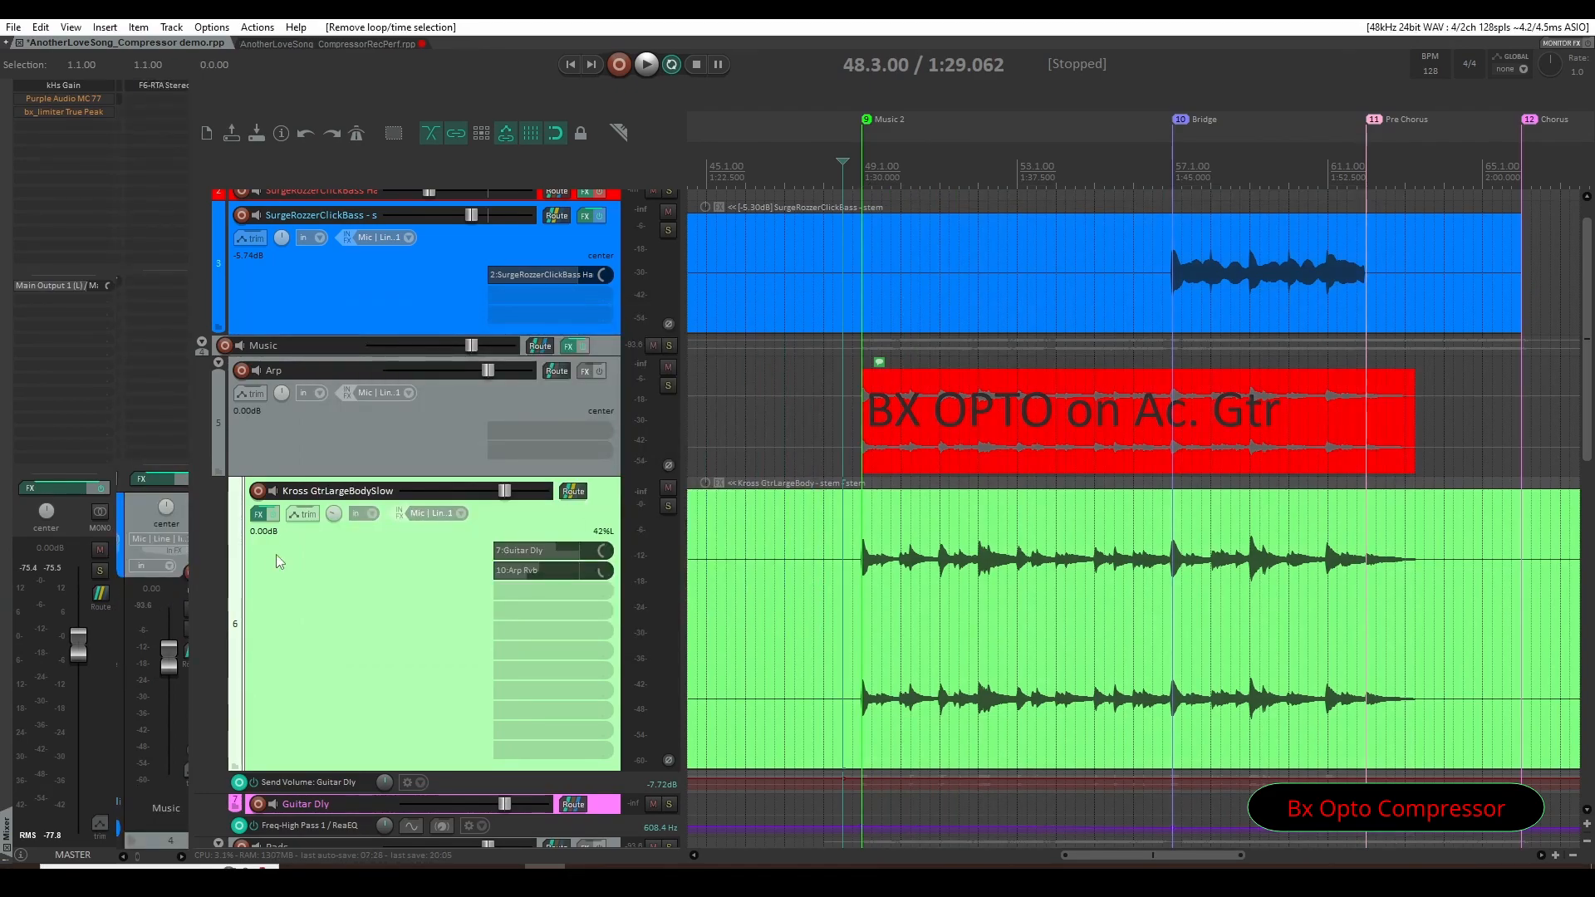
Set the time selection to 49.1.00–63.2.00, make the Kross GtrLargeBodySlow track slightly taller, and play the section.
{"action": "left_click", "coordinate": [1061, 438]}
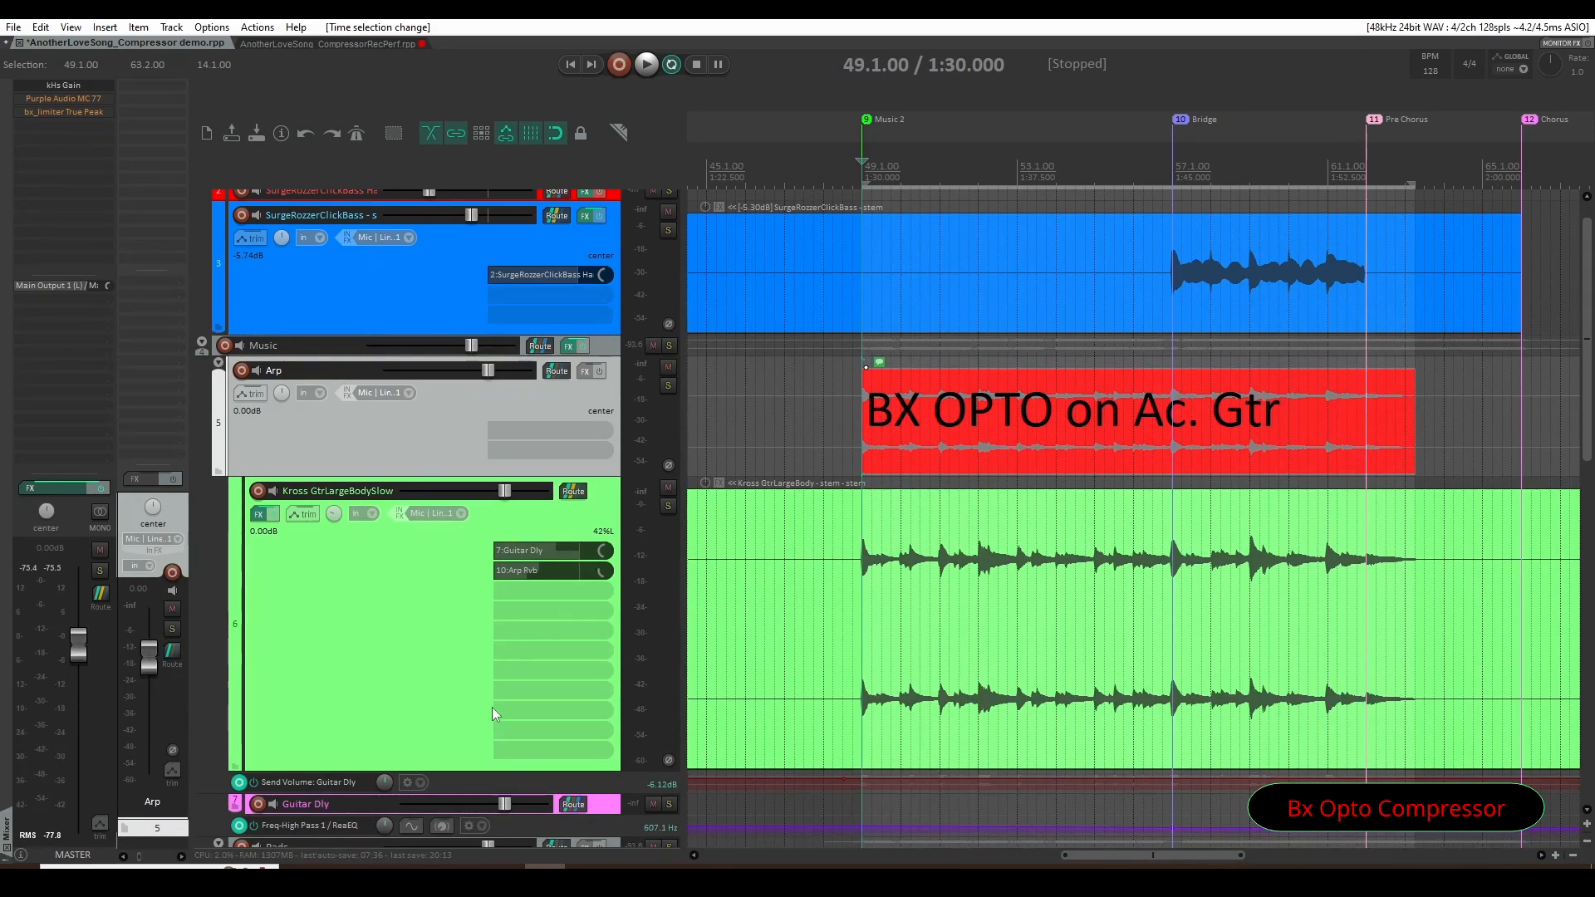
{"action": "left_click_drag", "start_coordinate": [449, 769], "coordinate": [453, 800]}
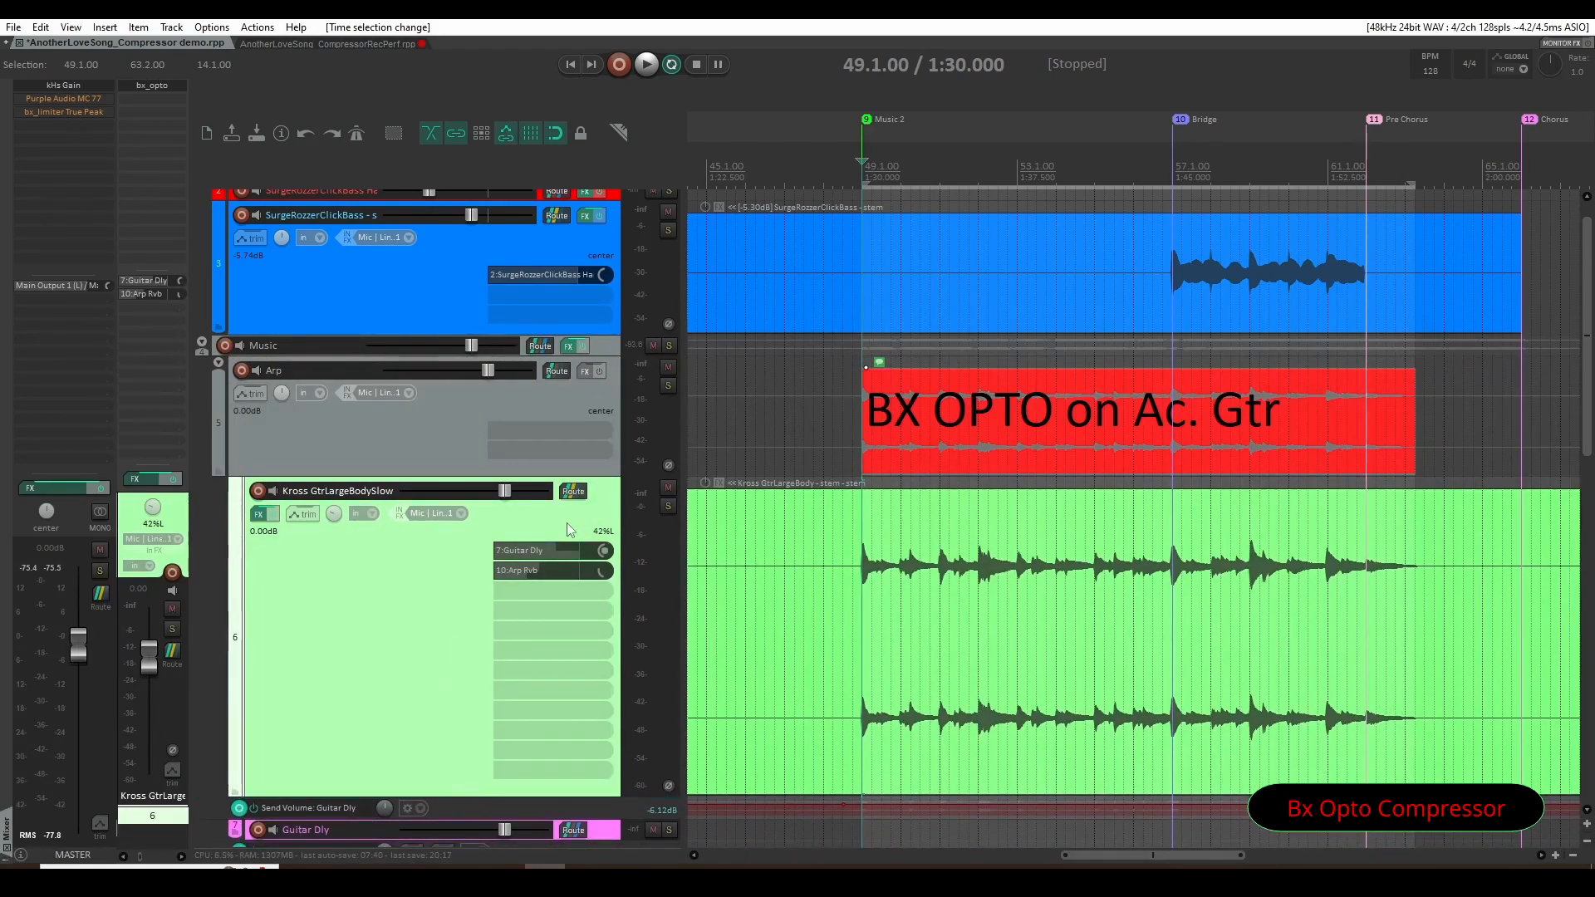
{"action": "key", "text": "space"}
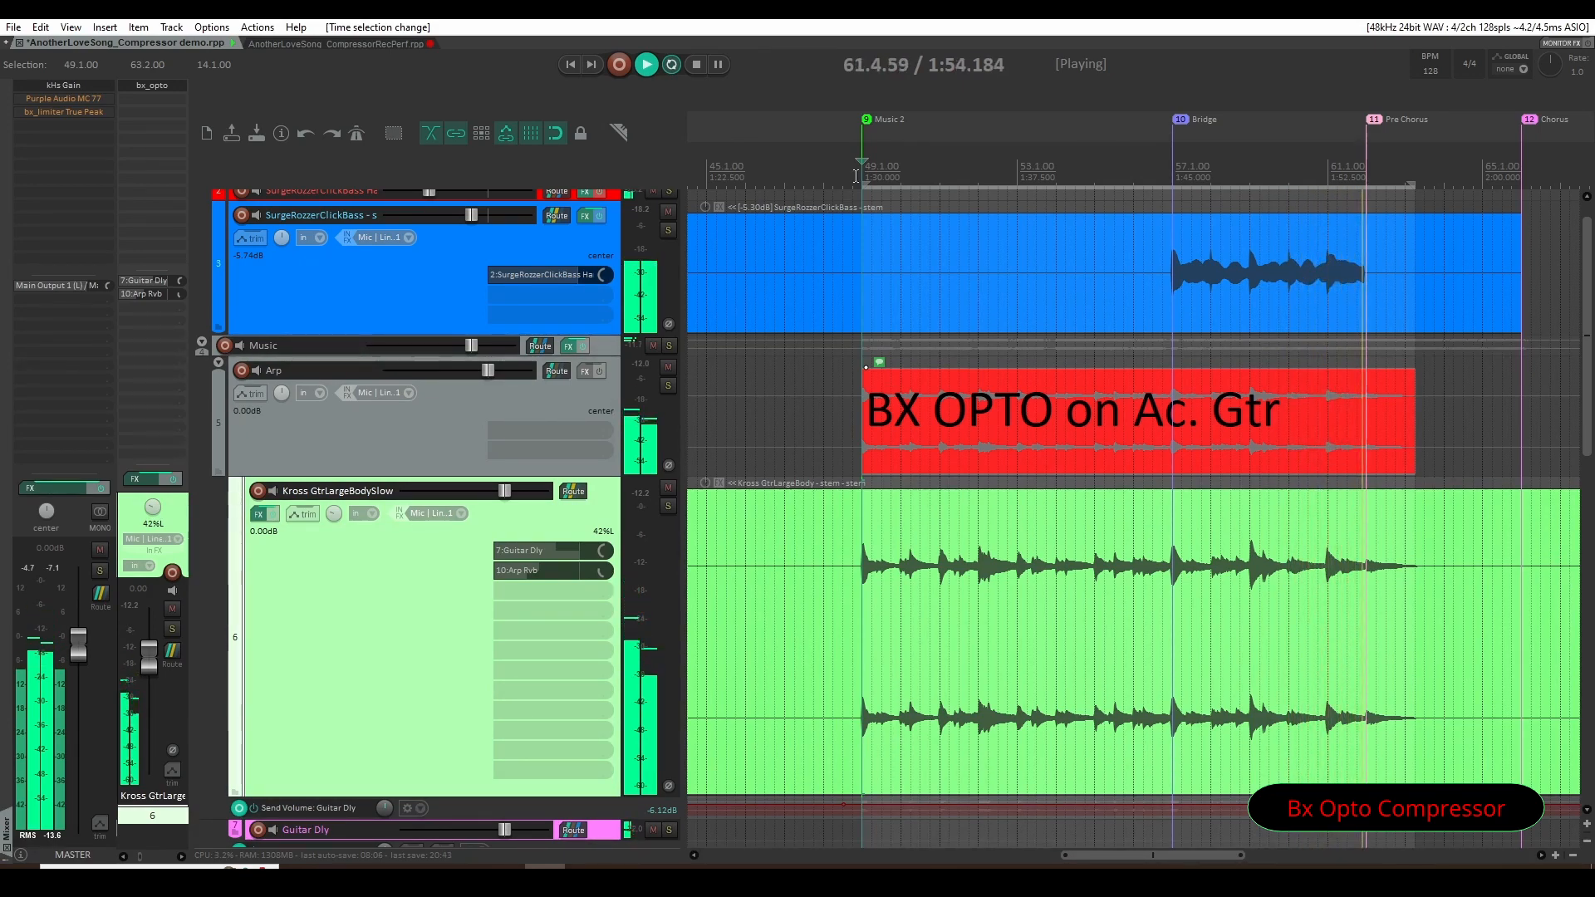
{"action": "key", "text": "space"}
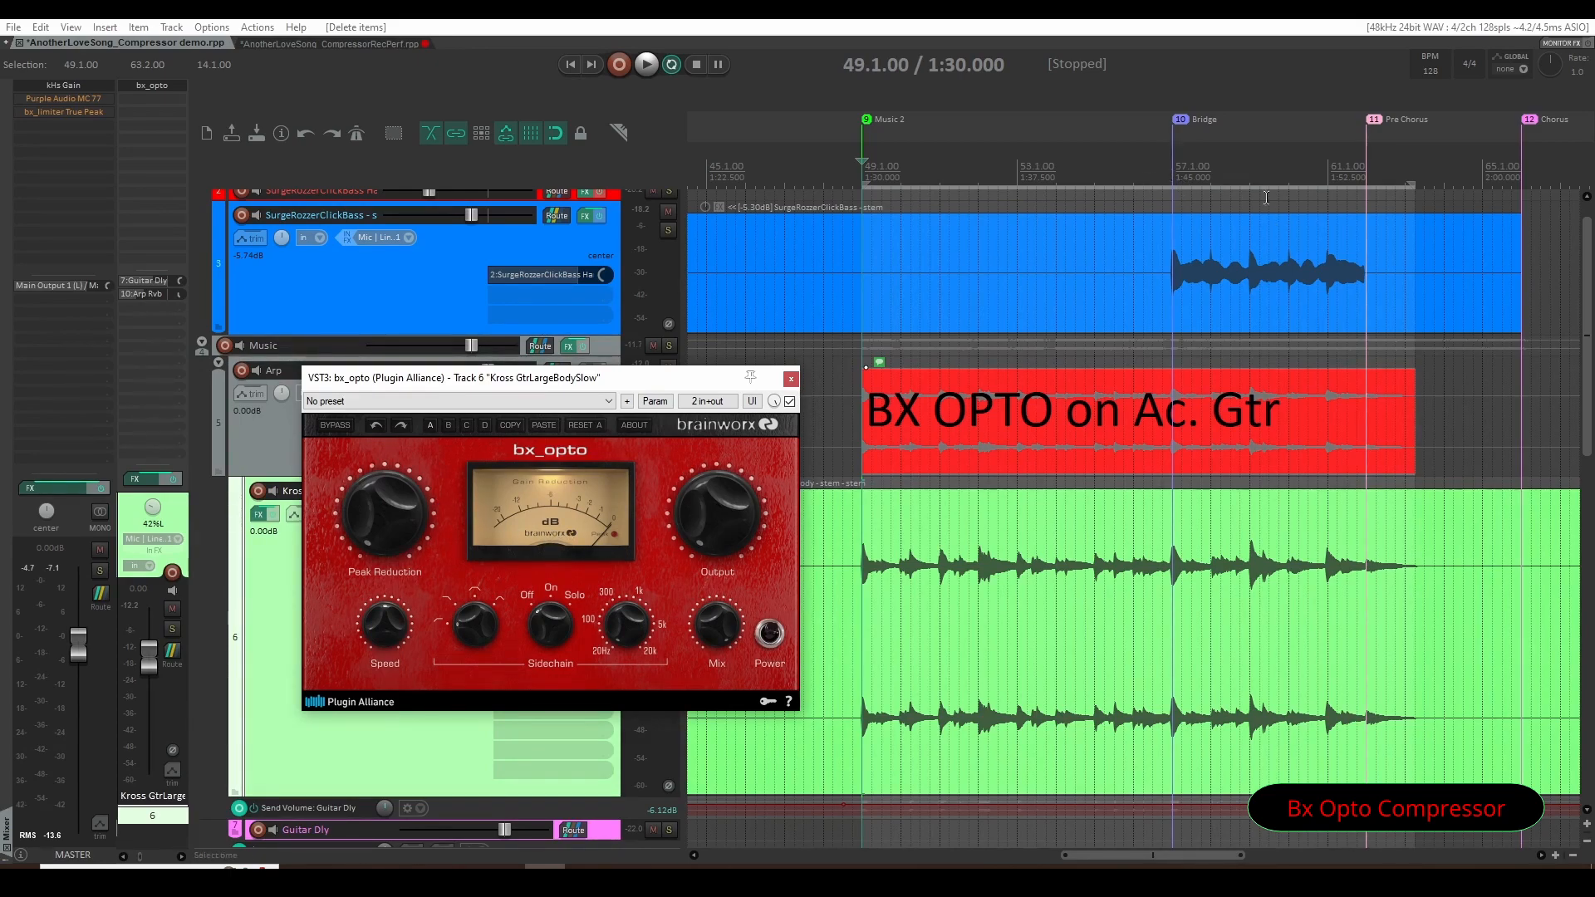
Loop the bridge from 57.1.00 to 62.1.00 and raise bx_opto's Peak Reduction during playback.
{"action": "left_click_drag", "start_coordinate": [1172, 166], "coordinate": [1365, 166]}
{"action": "left_click", "coordinate": [1178, 171]}
{"action": "left_click", "coordinate": [1170, 174]}
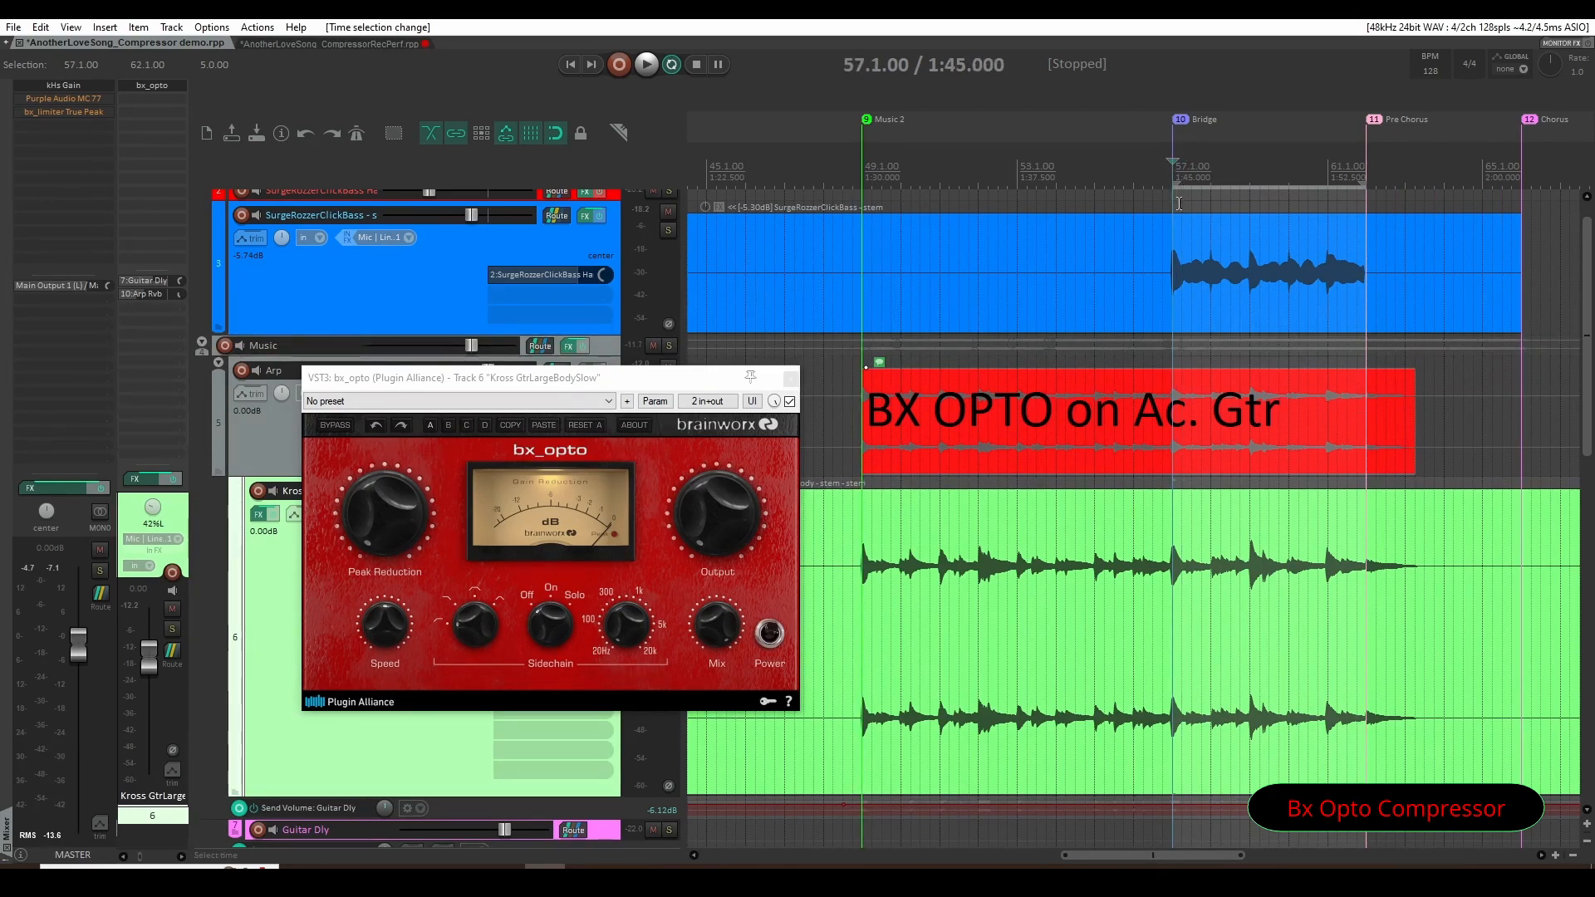
{"action": "key", "text": "space"}
{"action": "mouse_move", "coordinate": [379, 520]}
{"action": "left_click_drag", "start_coordinate": [378, 518], "coordinate": [397, 450]}
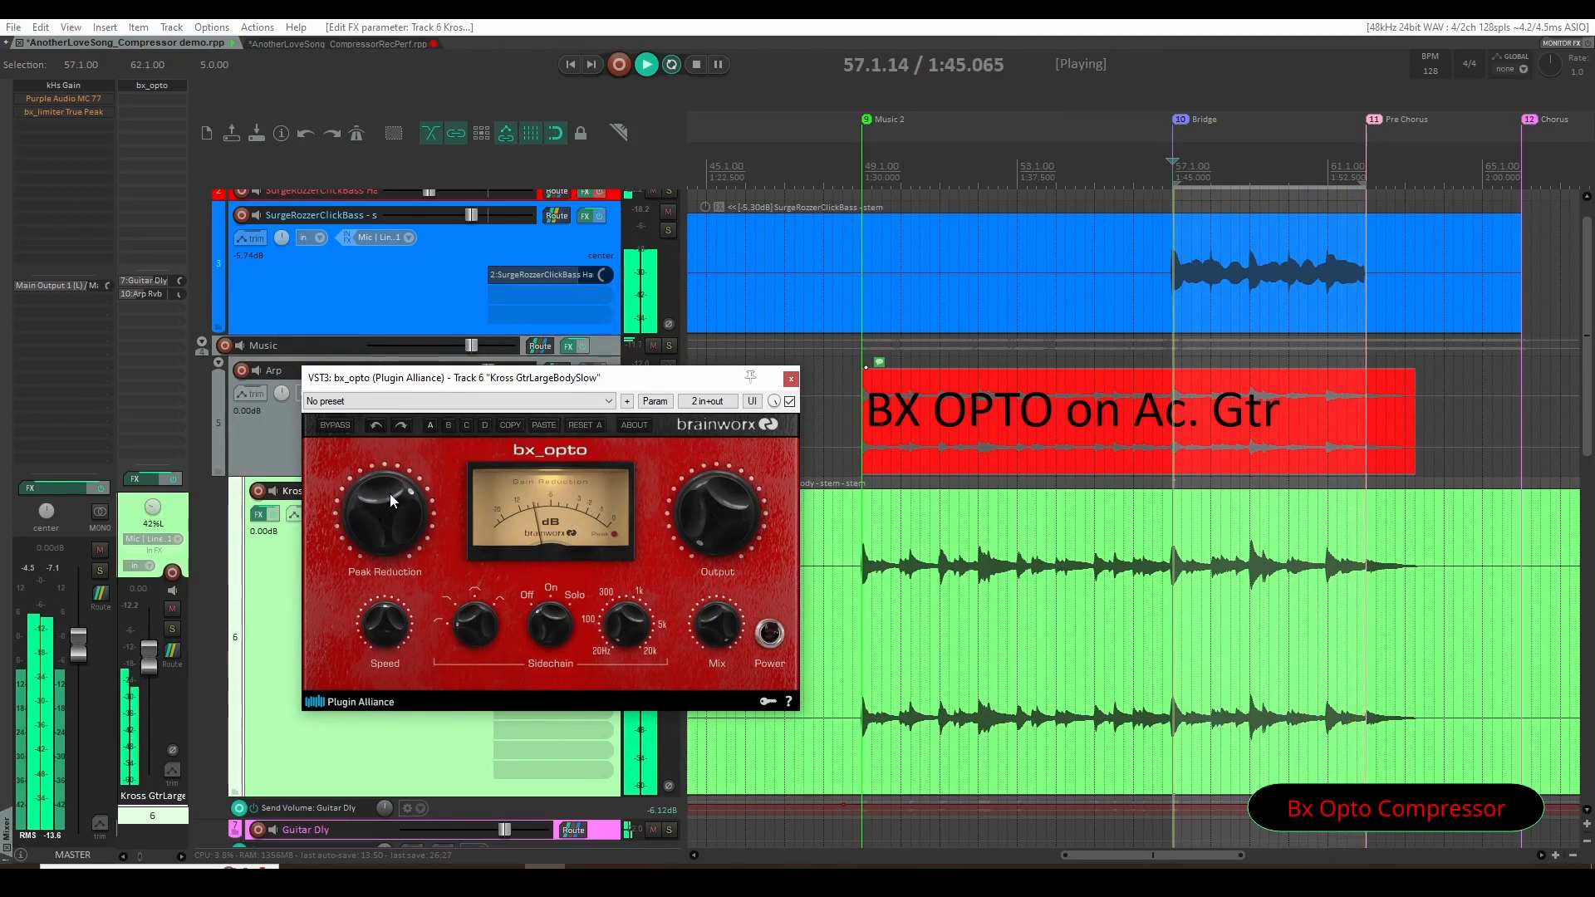
Solo the Kross GtrLargeBodySlow track and mute its Guitar Dly send, moving the plugin window as needed.
{"action": "left_click_drag", "start_coordinate": [455, 380], "coordinate": [539, 198]}
{"action": "left_click", "coordinate": [669, 507]}
{"action": "left_click", "coordinate": [526, 551]}
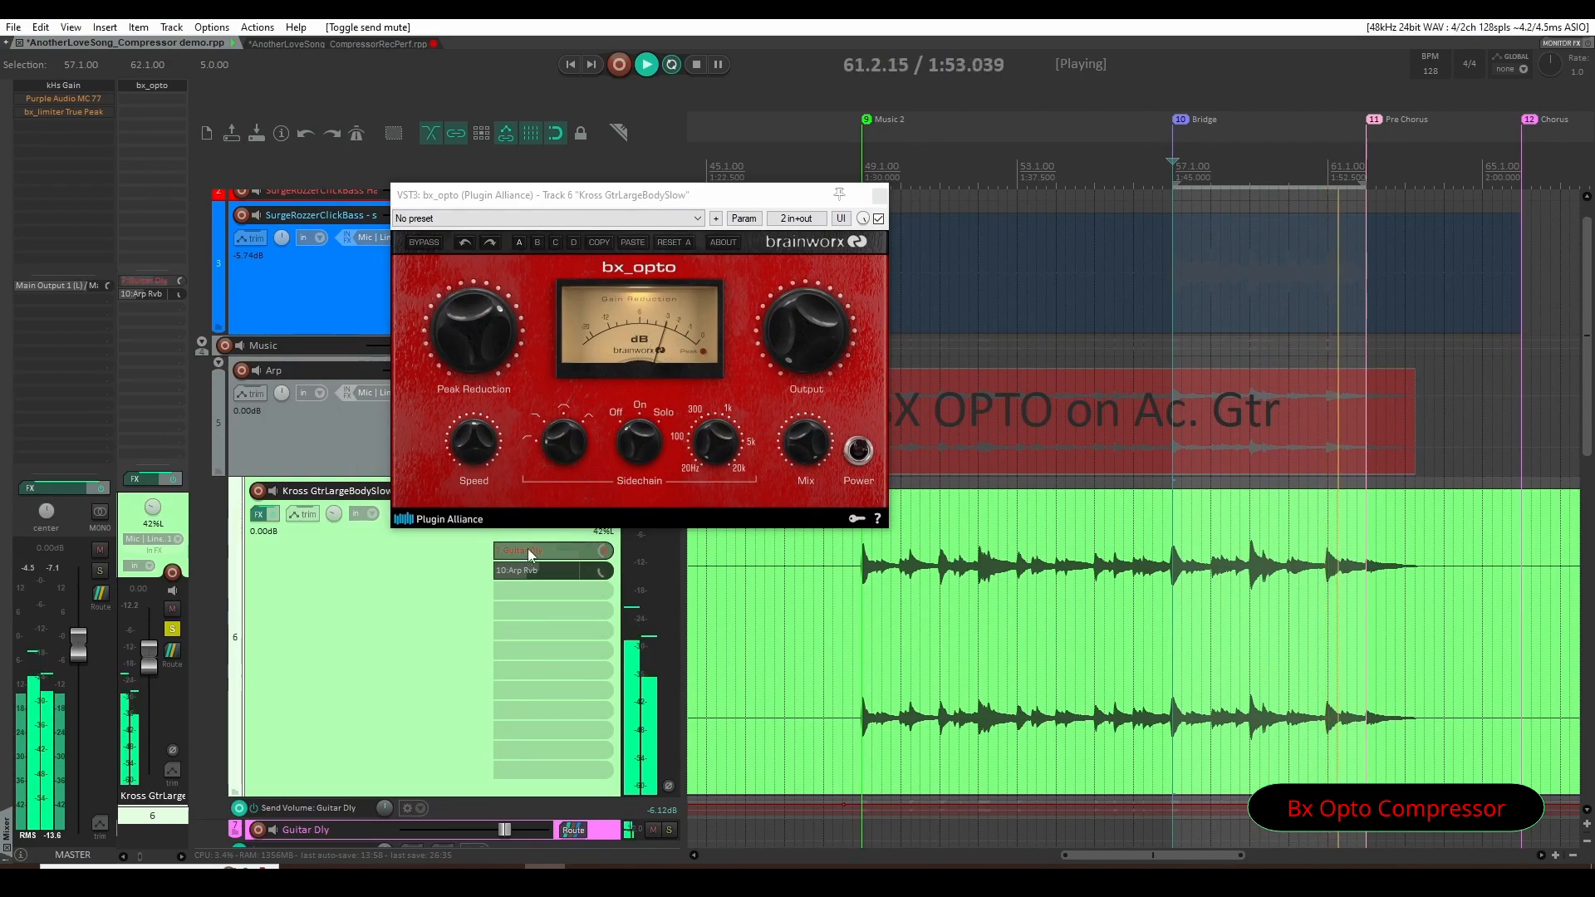
{"action": "left_click_drag", "start_coordinate": [634, 207], "coordinate": [524, 388]}
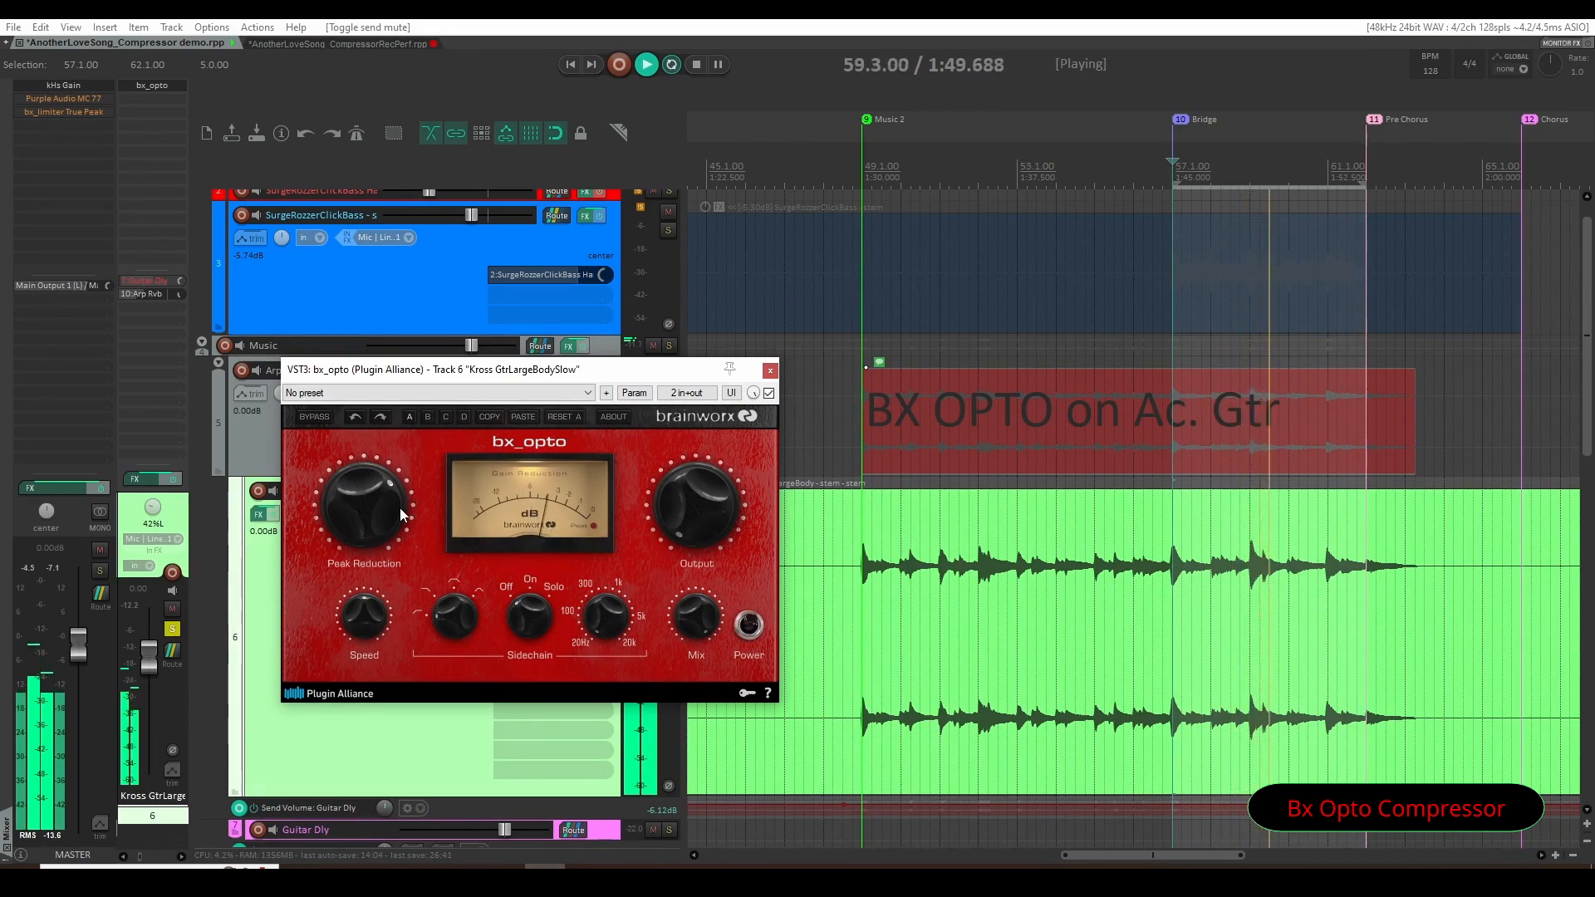
Fine-tune bx_opto's Peak Reduction to 67 during playback, then stop the transport.
{"action": "mouse_move", "coordinate": [388, 505]}
{"action": "left_click_drag", "start_coordinate": [382, 502], "coordinate": [382, 499]}
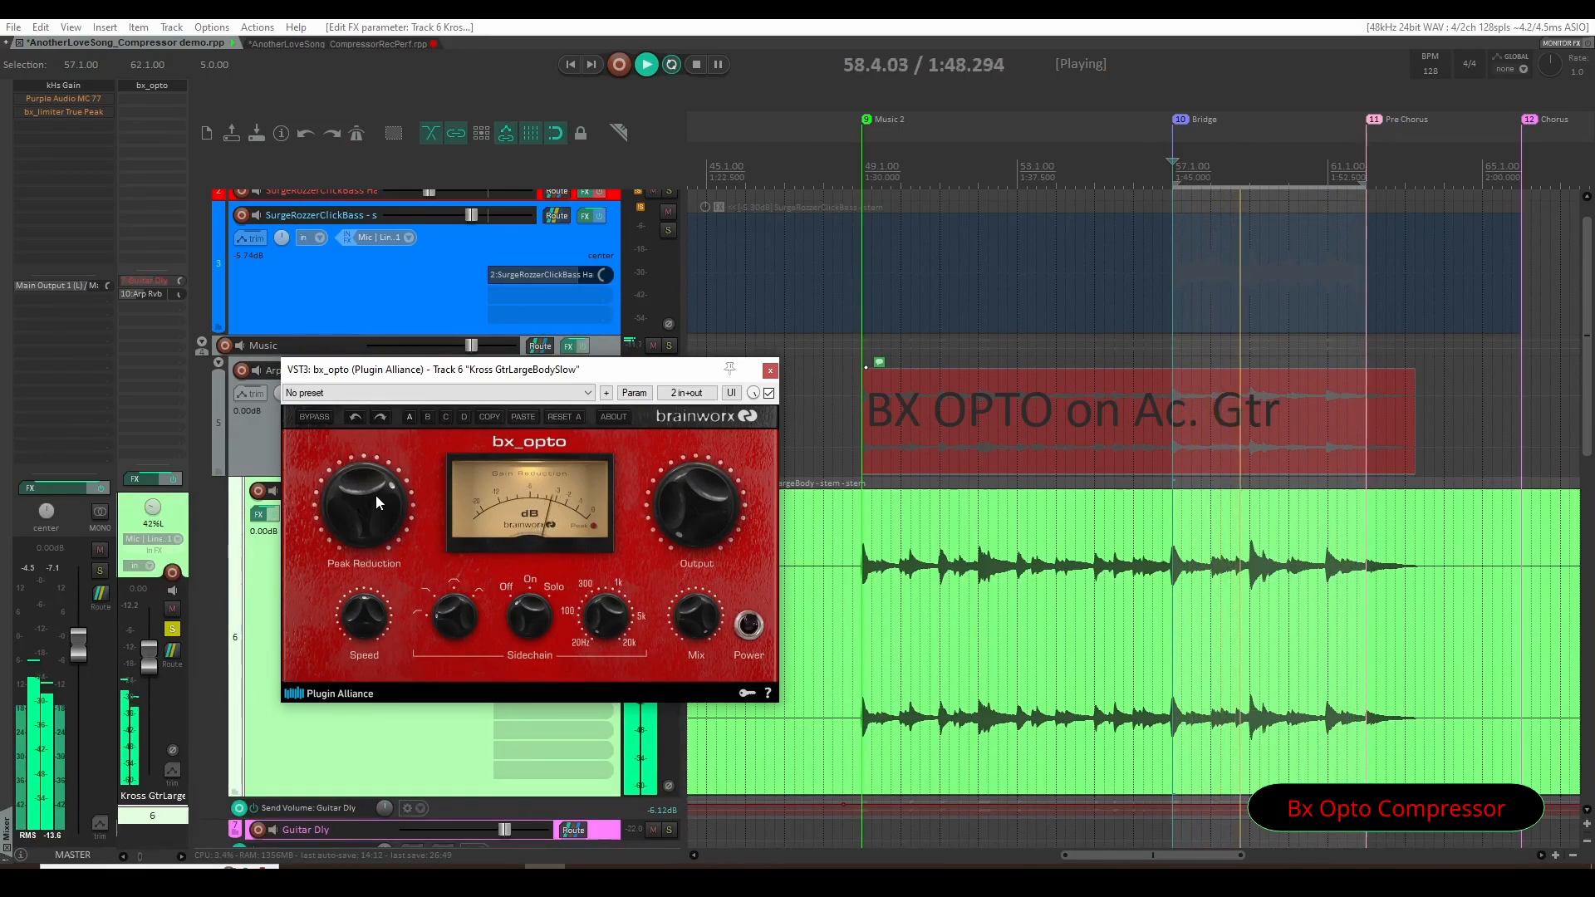
{"action": "left_click_drag", "start_coordinate": [377, 496], "coordinate": [375, 497]}
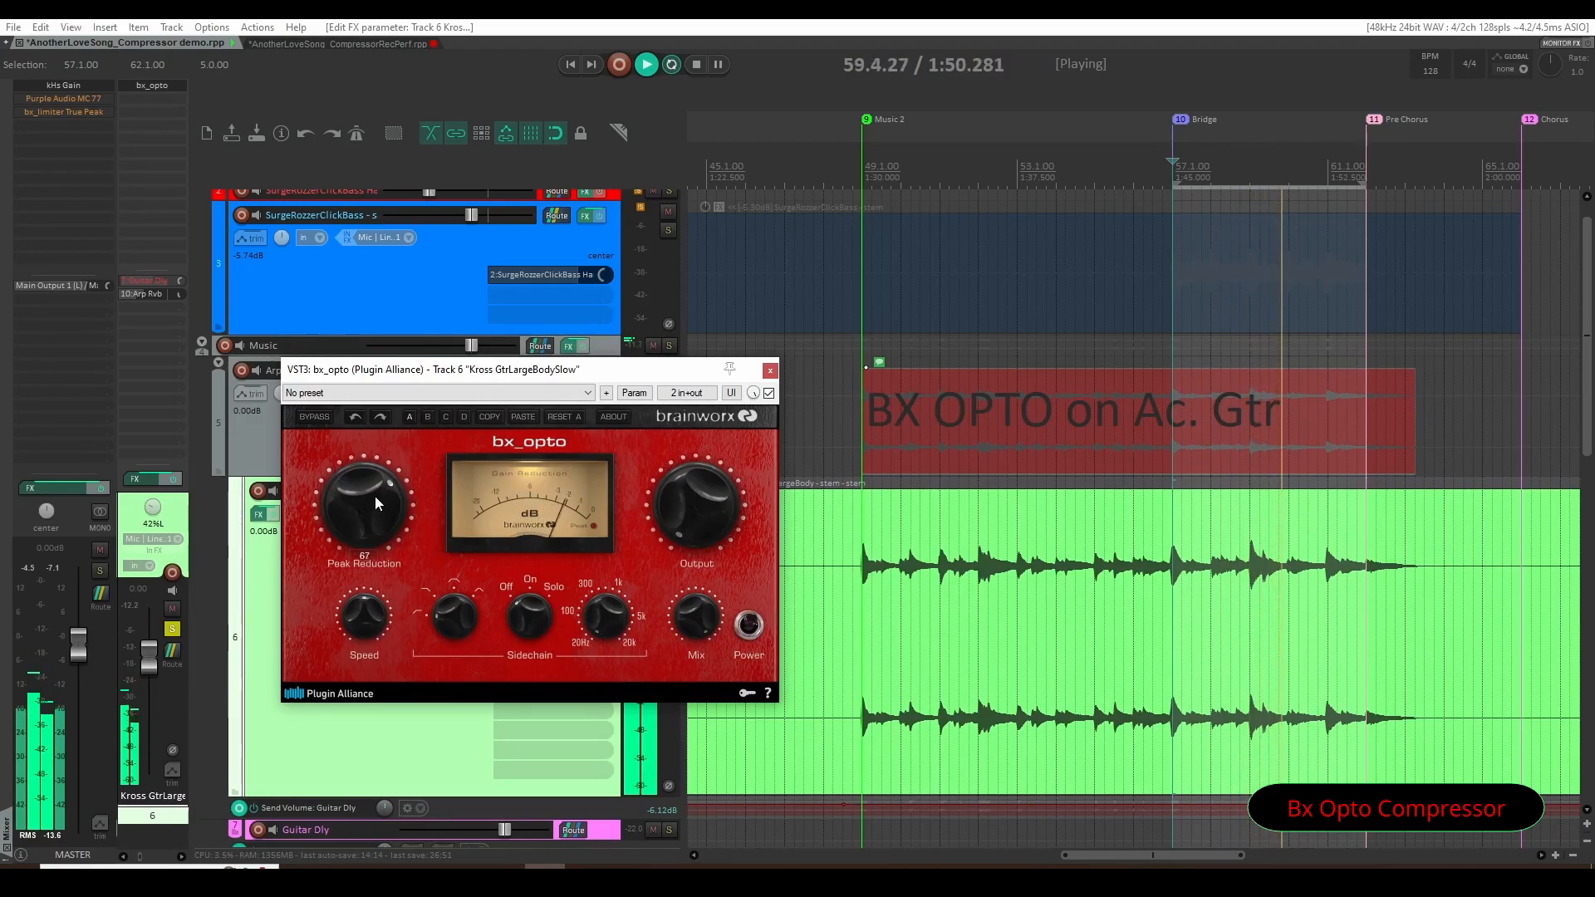
{"action": "key", "text": "space"}
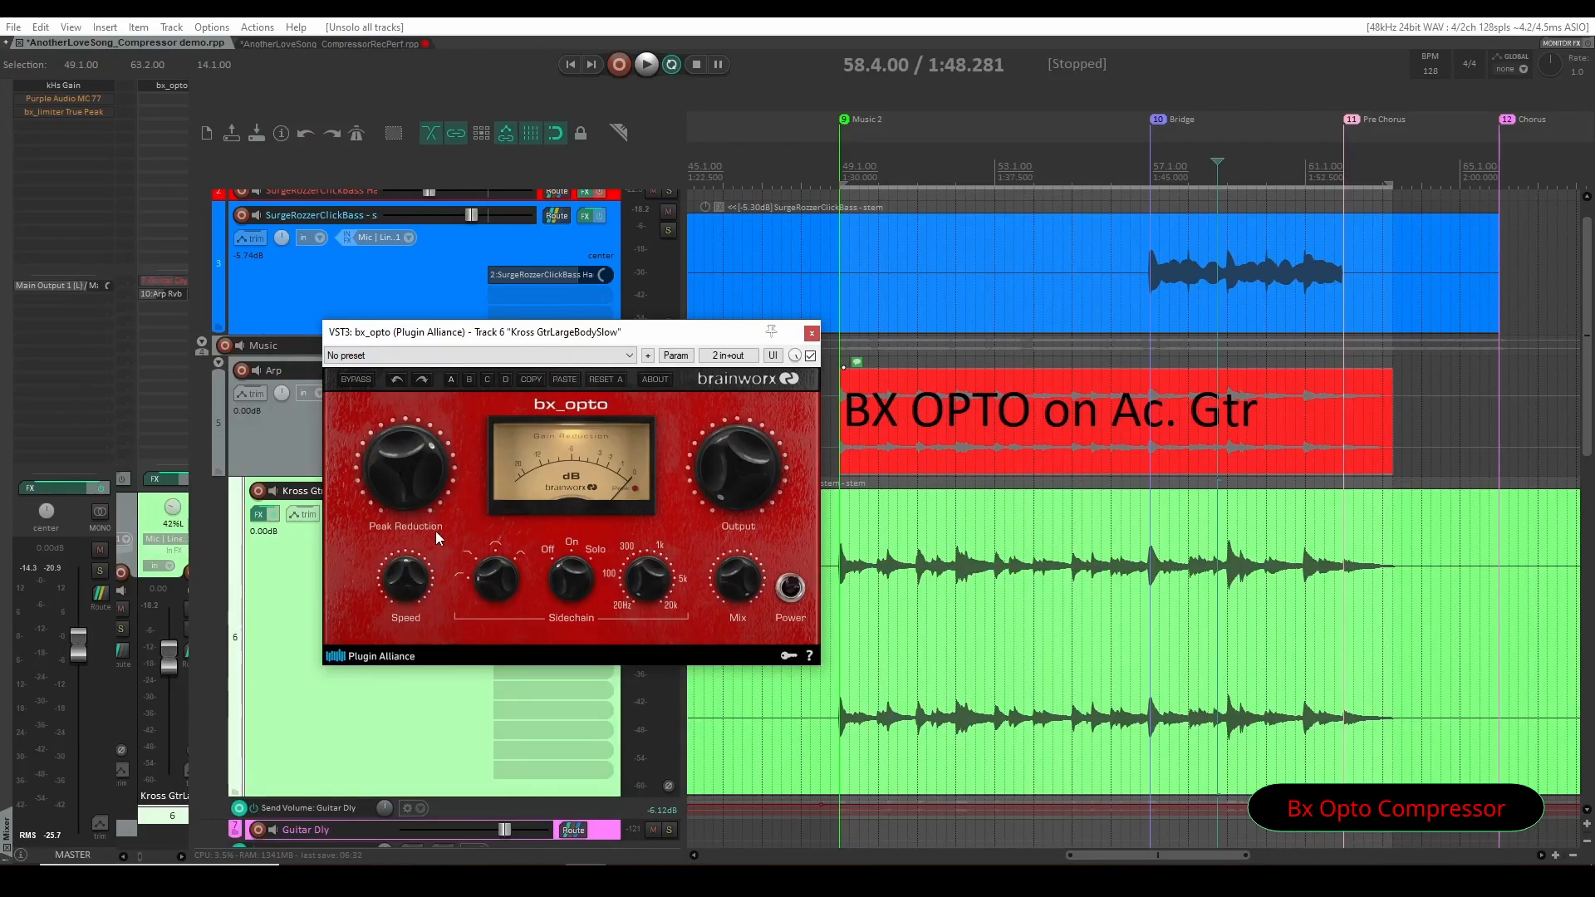
Try contrasting slow and fast Speed settings on bx_opto, playing the guitar from 58.4.00 for each.
{"action": "left_click", "coordinate": [412, 569]}
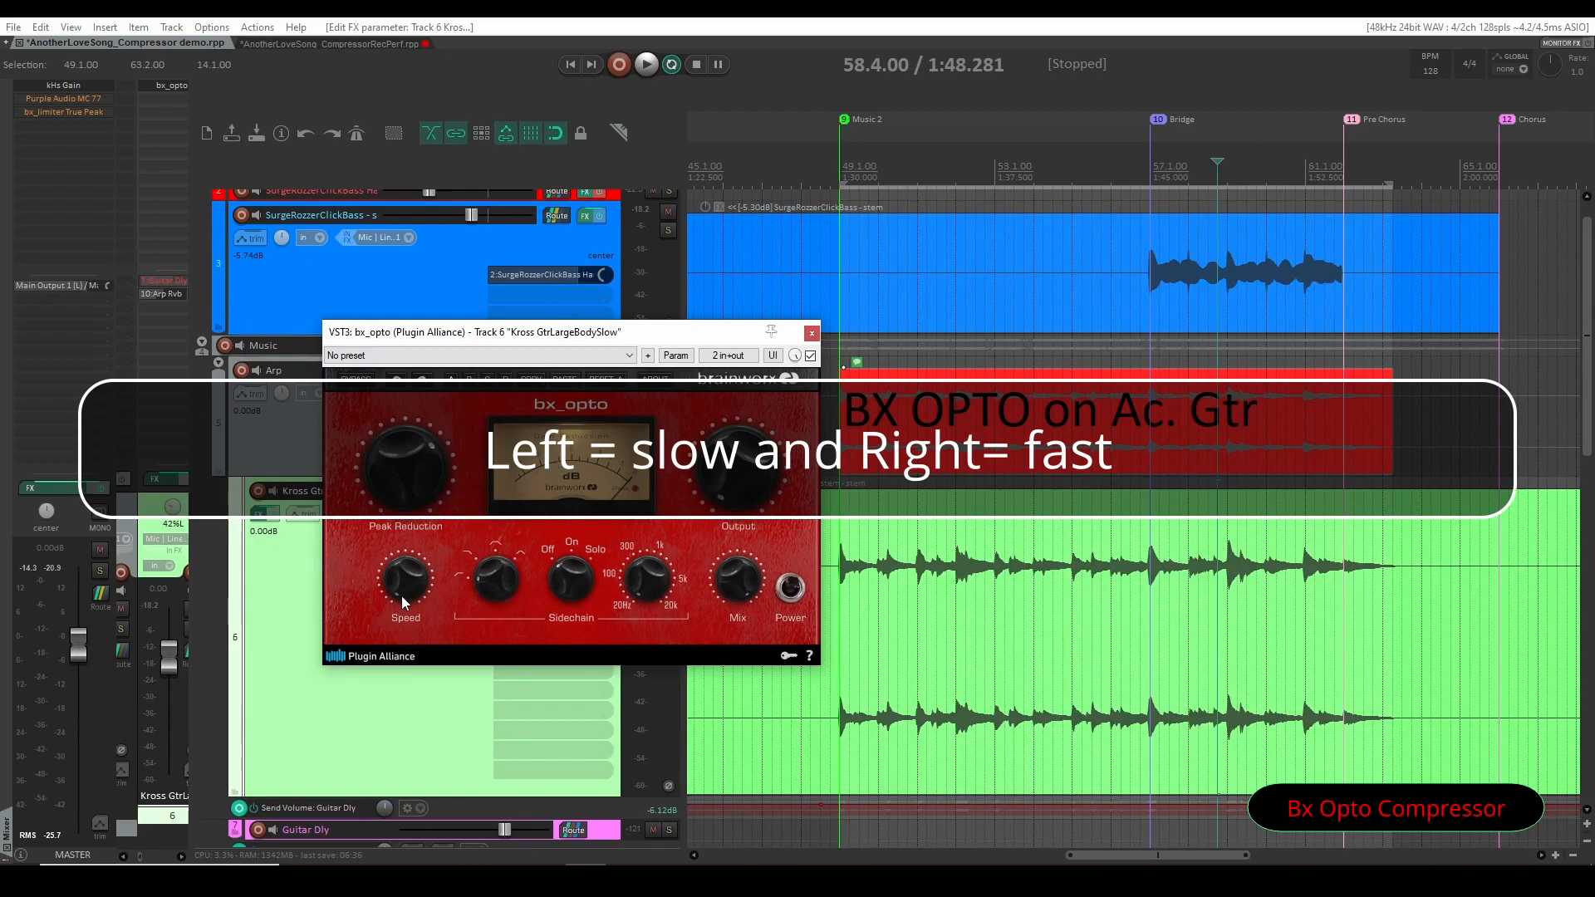
{"action": "left_click_drag", "start_coordinate": [401, 589], "coordinate": [424, 369]}
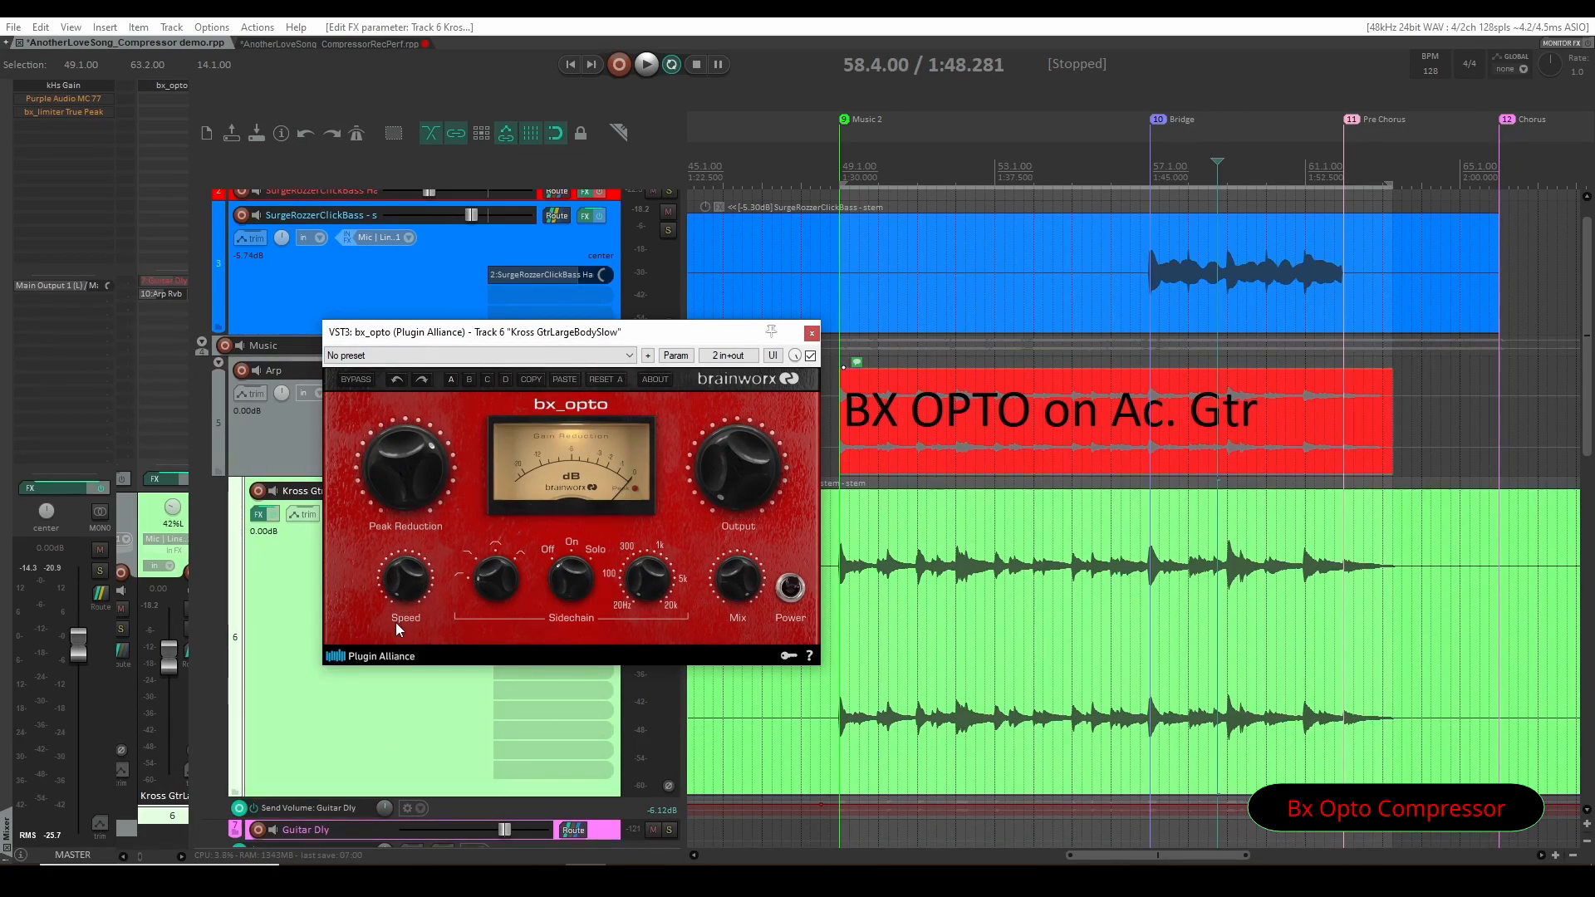
{"action": "key", "text": "space"}
{"action": "key", "text": "space"}
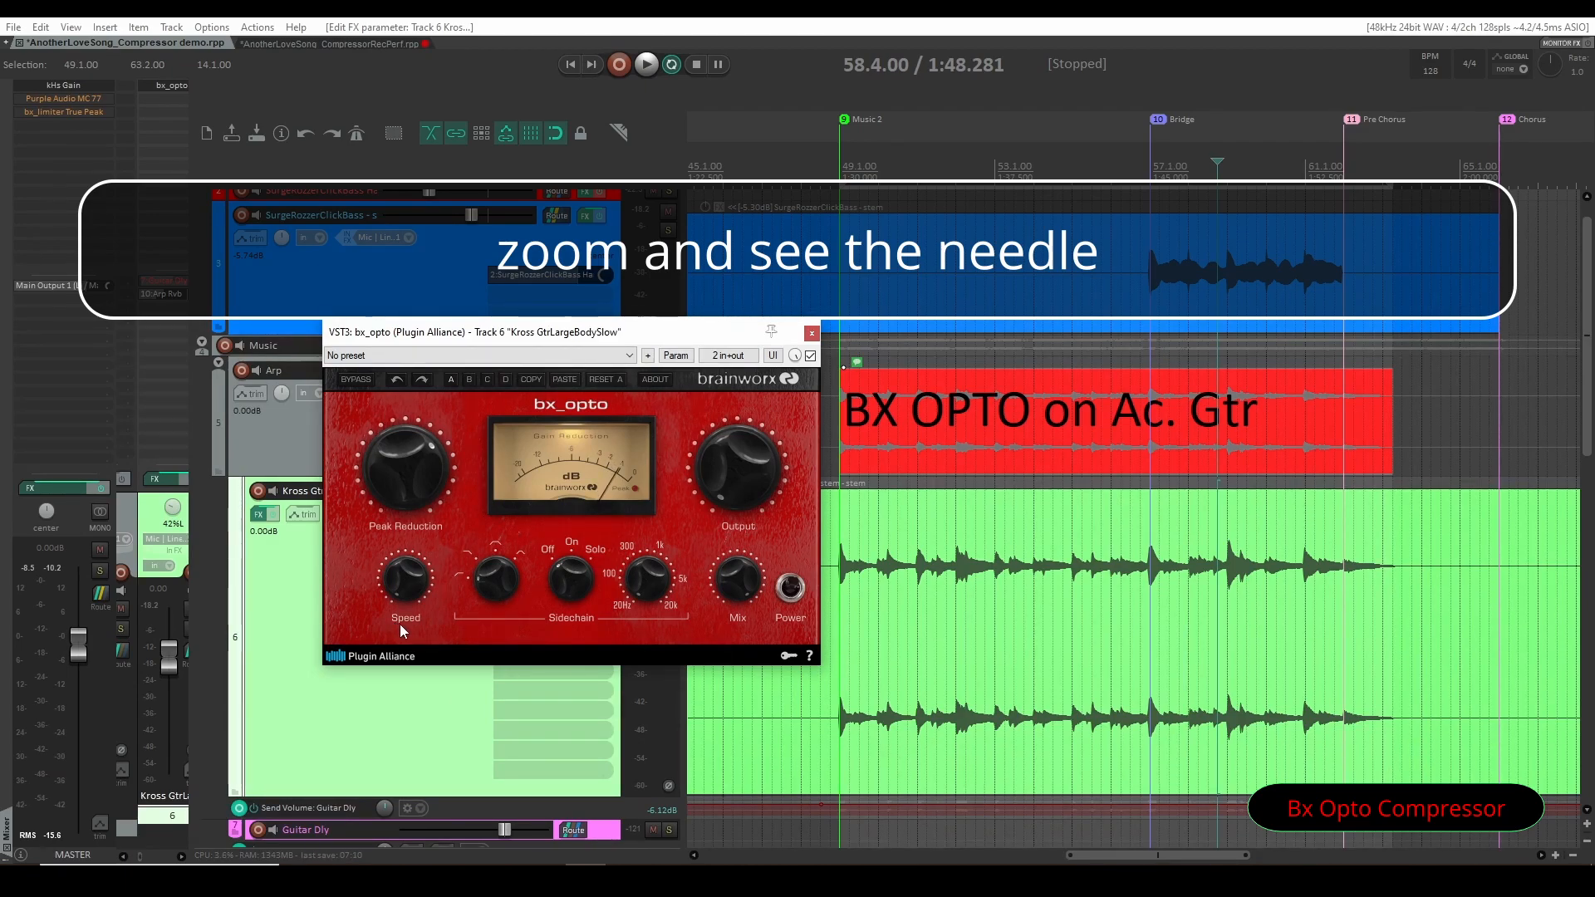
{"action": "left_click_drag", "start_coordinate": [408, 578], "coordinate": [446, 329]}
{"action": "key", "text": "space"}
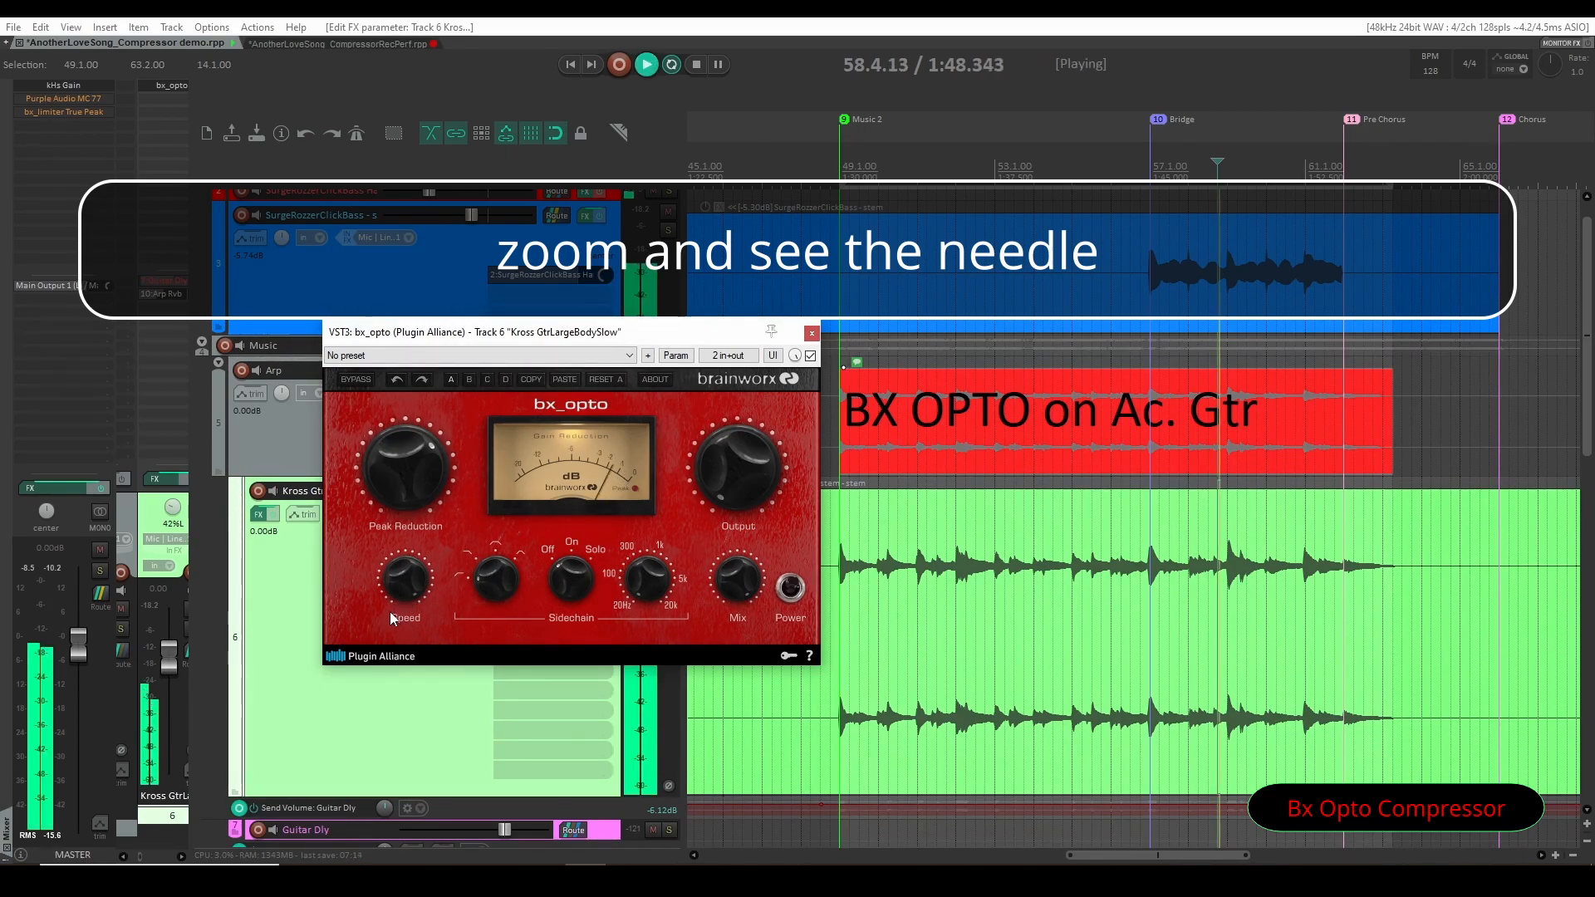
{"action": "key", "text": "space"}
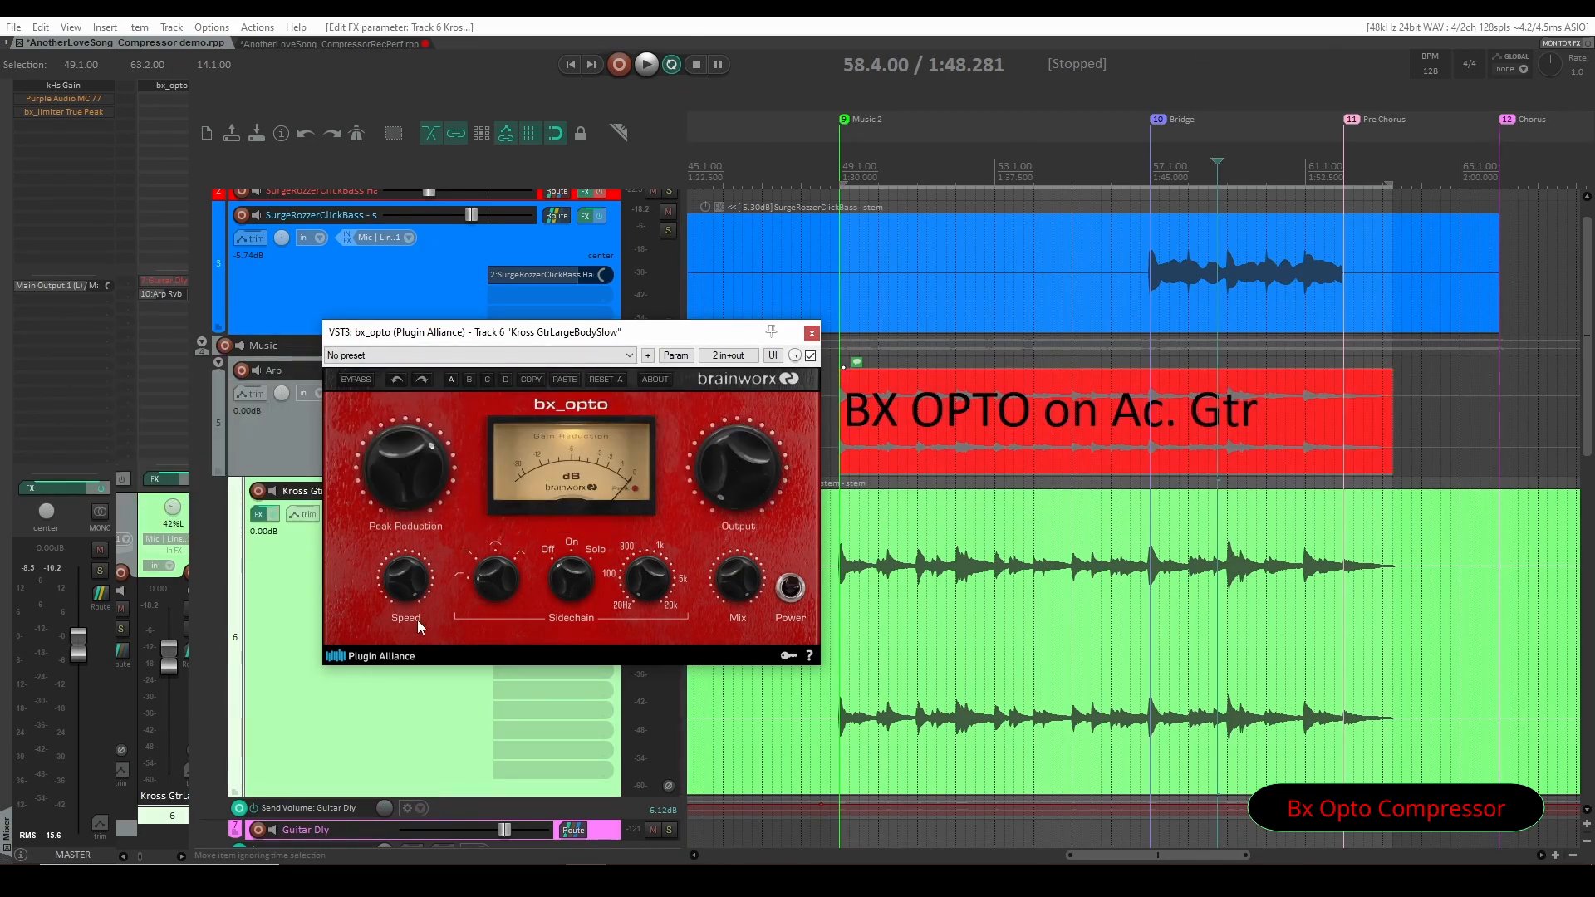
Solo the Kross GtrLargeBodySlow track and start playback from 49.1.00 with the bx_opto window in view.
{"action": "left_click_drag", "start_coordinate": [665, 332], "coordinate": [408, 286]}
{"action": "left_click", "coordinate": [668, 506]}
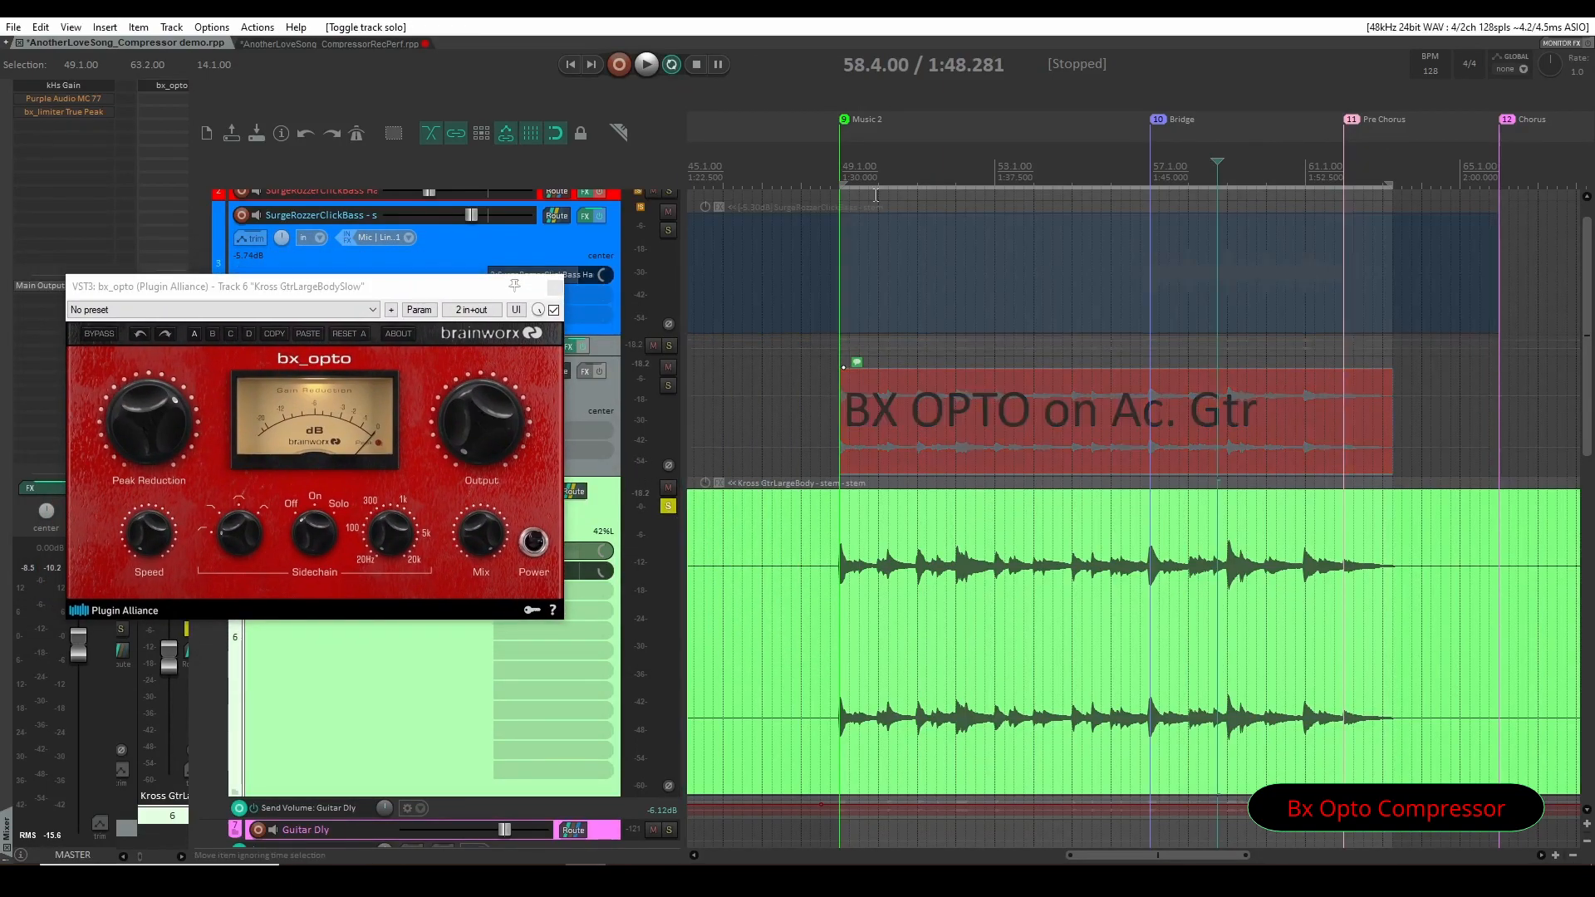
{"action": "left_click", "coordinate": [836, 172]}
{"action": "left_click_drag", "start_coordinate": [371, 291], "coordinate": [515, 330]}
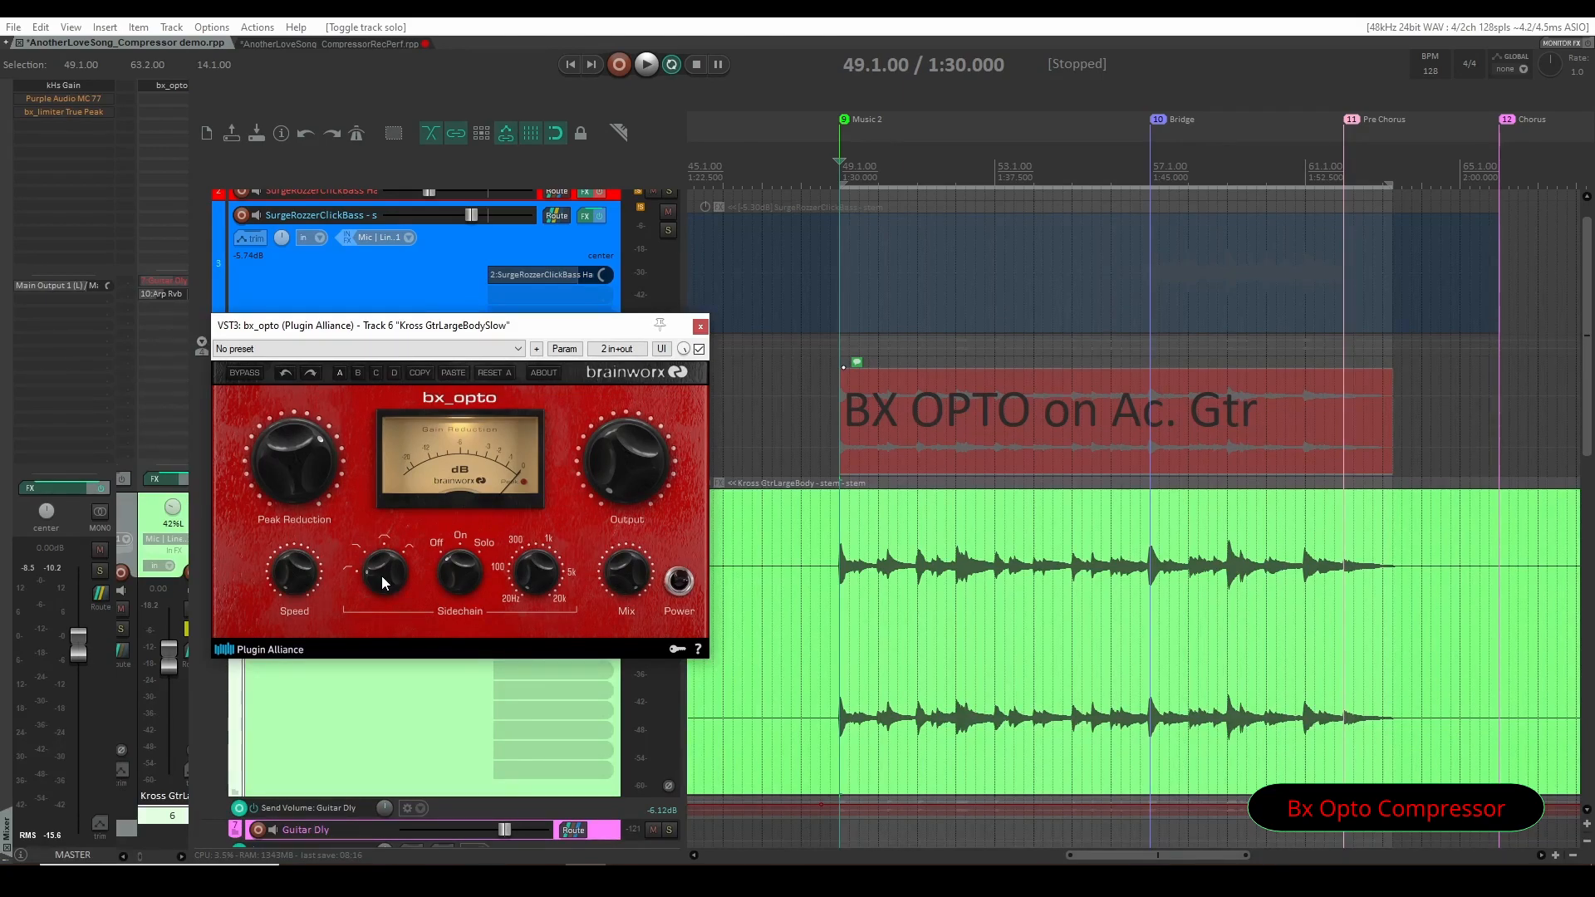
{"action": "left_click", "coordinate": [292, 571]}
{"action": "key", "text": "space"}
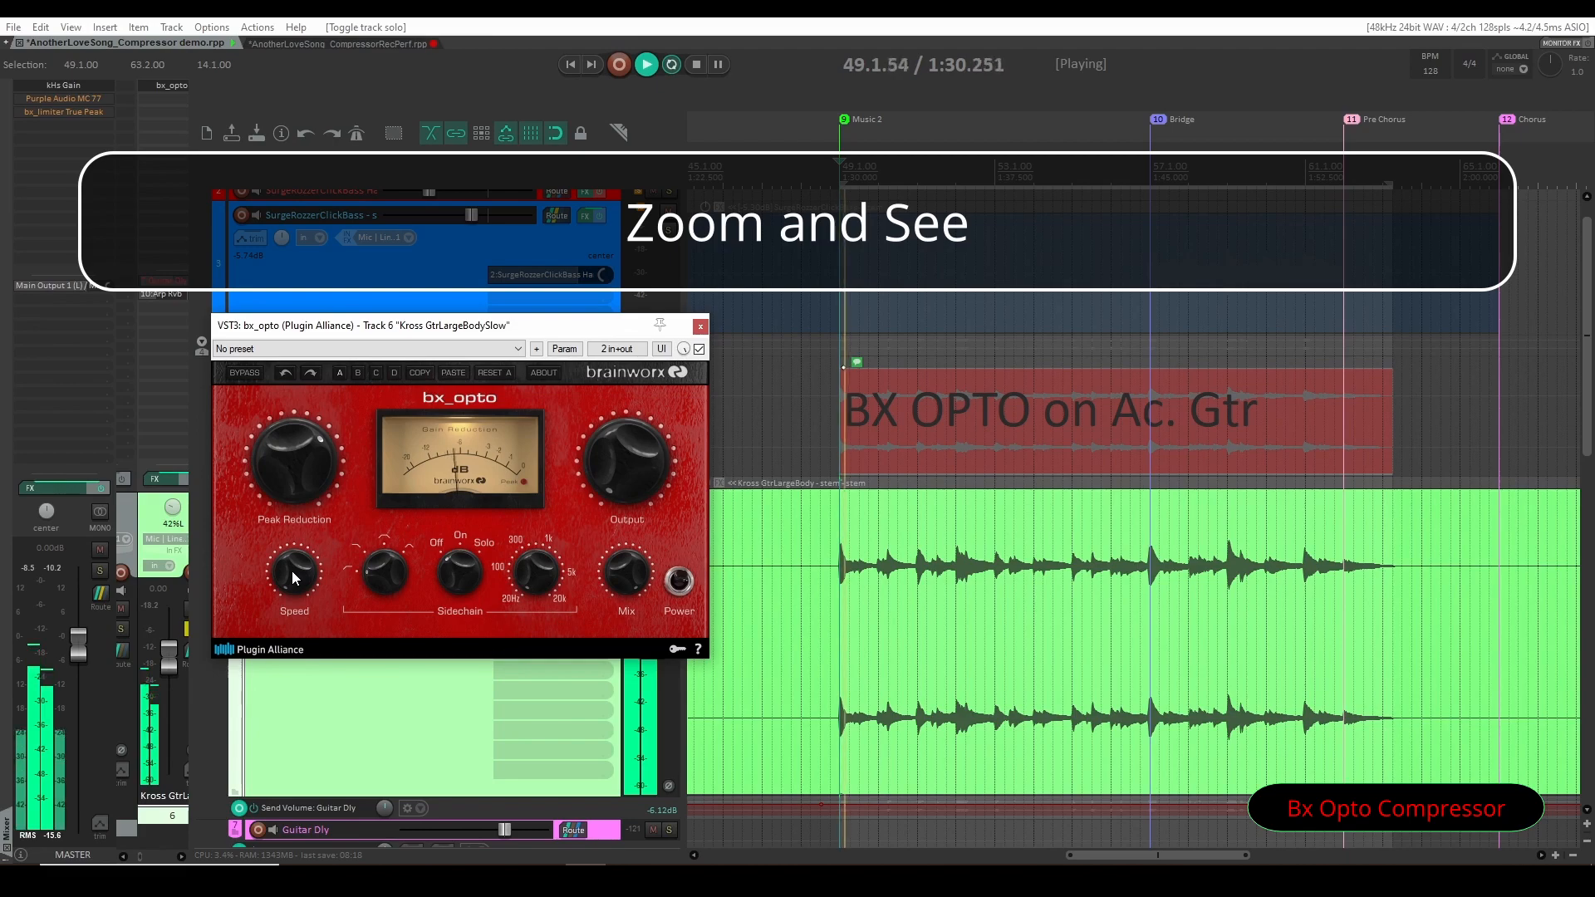
Alternate bx_opto's Speed between 0 and 100 during playback, end on the fast side, and stop the transport.
{"action": "left_click_drag", "start_coordinate": [292, 571], "coordinate": [353, 479]}
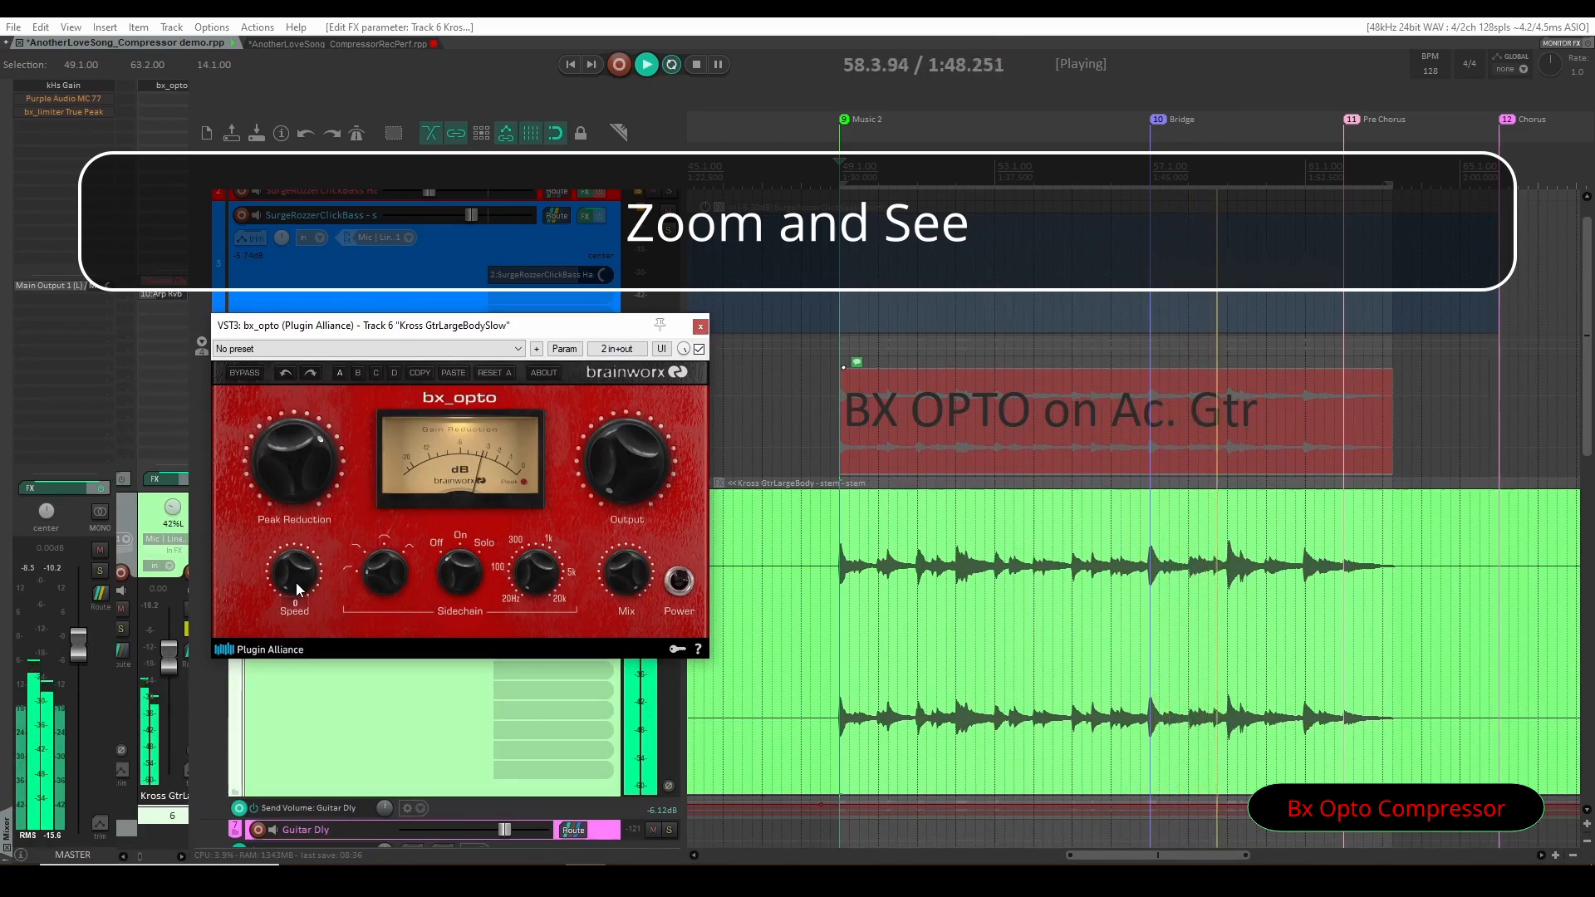
{"action": "left_click_drag", "start_coordinate": [296, 582], "coordinate": [297, 527]}
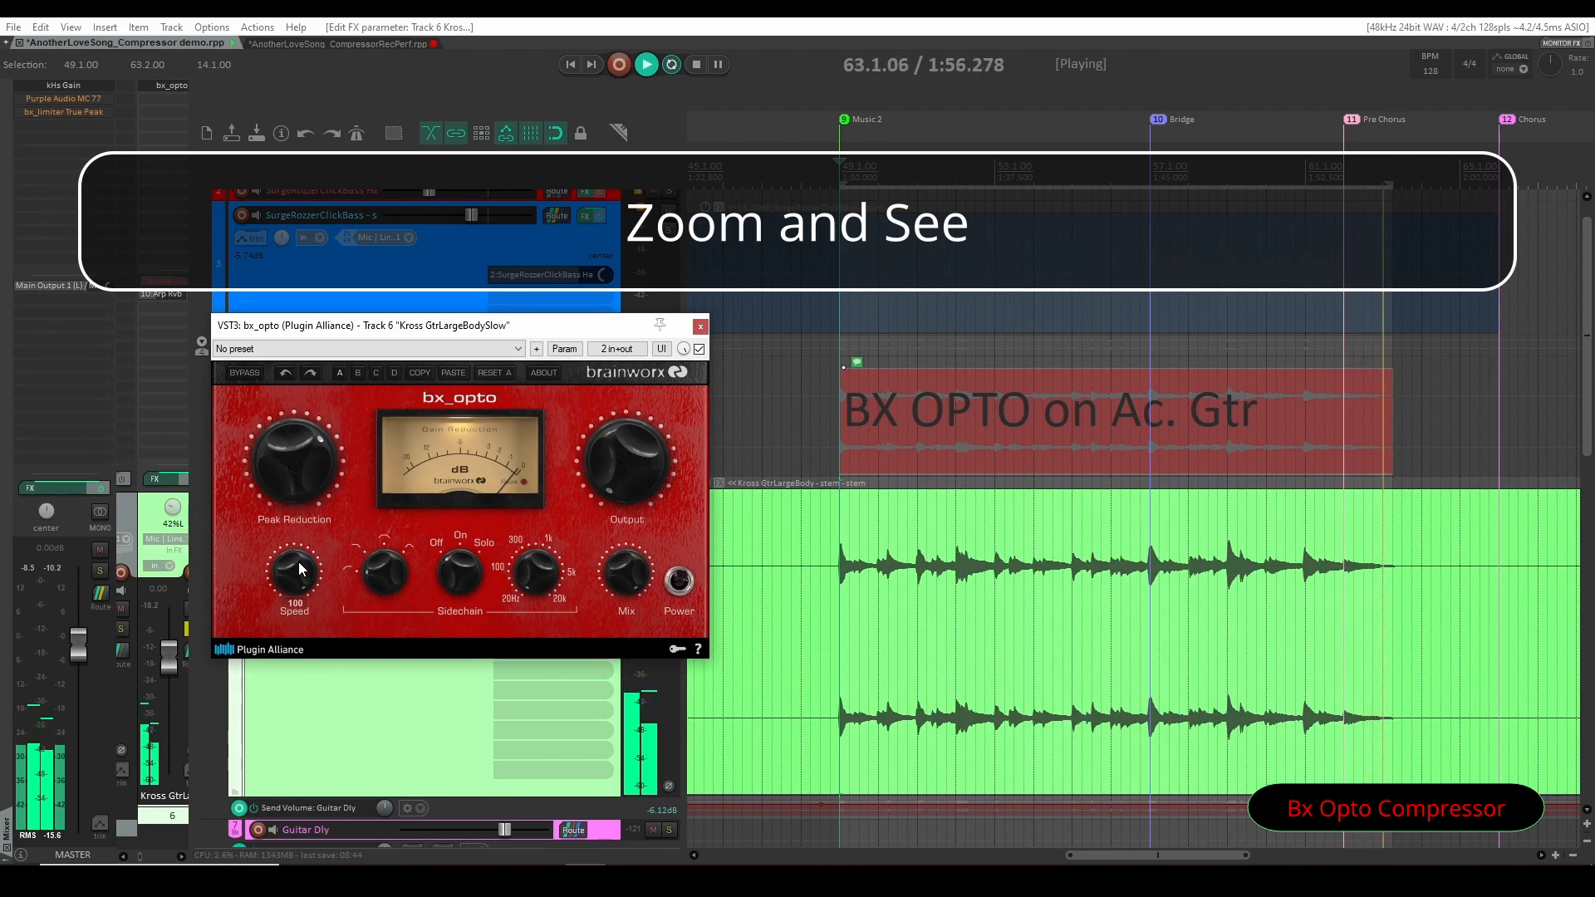
{"action": "left_click_drag", "start_coordinate": [299, 562], "coordinate": [289, 743]}
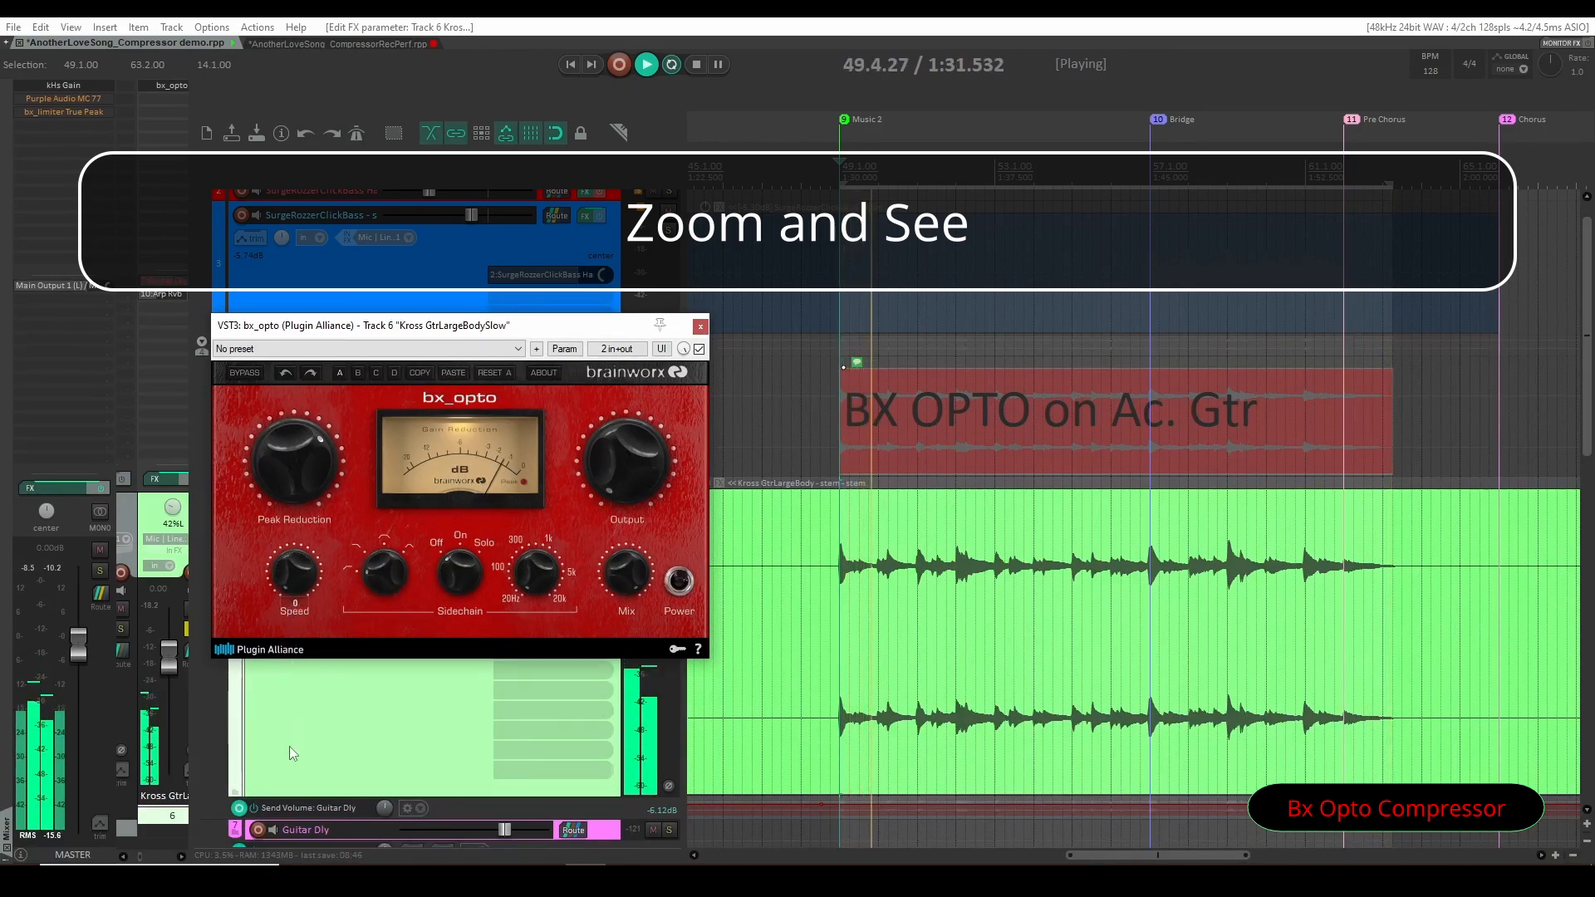
{"action": "left_click_drag", "start_coordinate": [297, 590], "coordinate": [327, 473]}
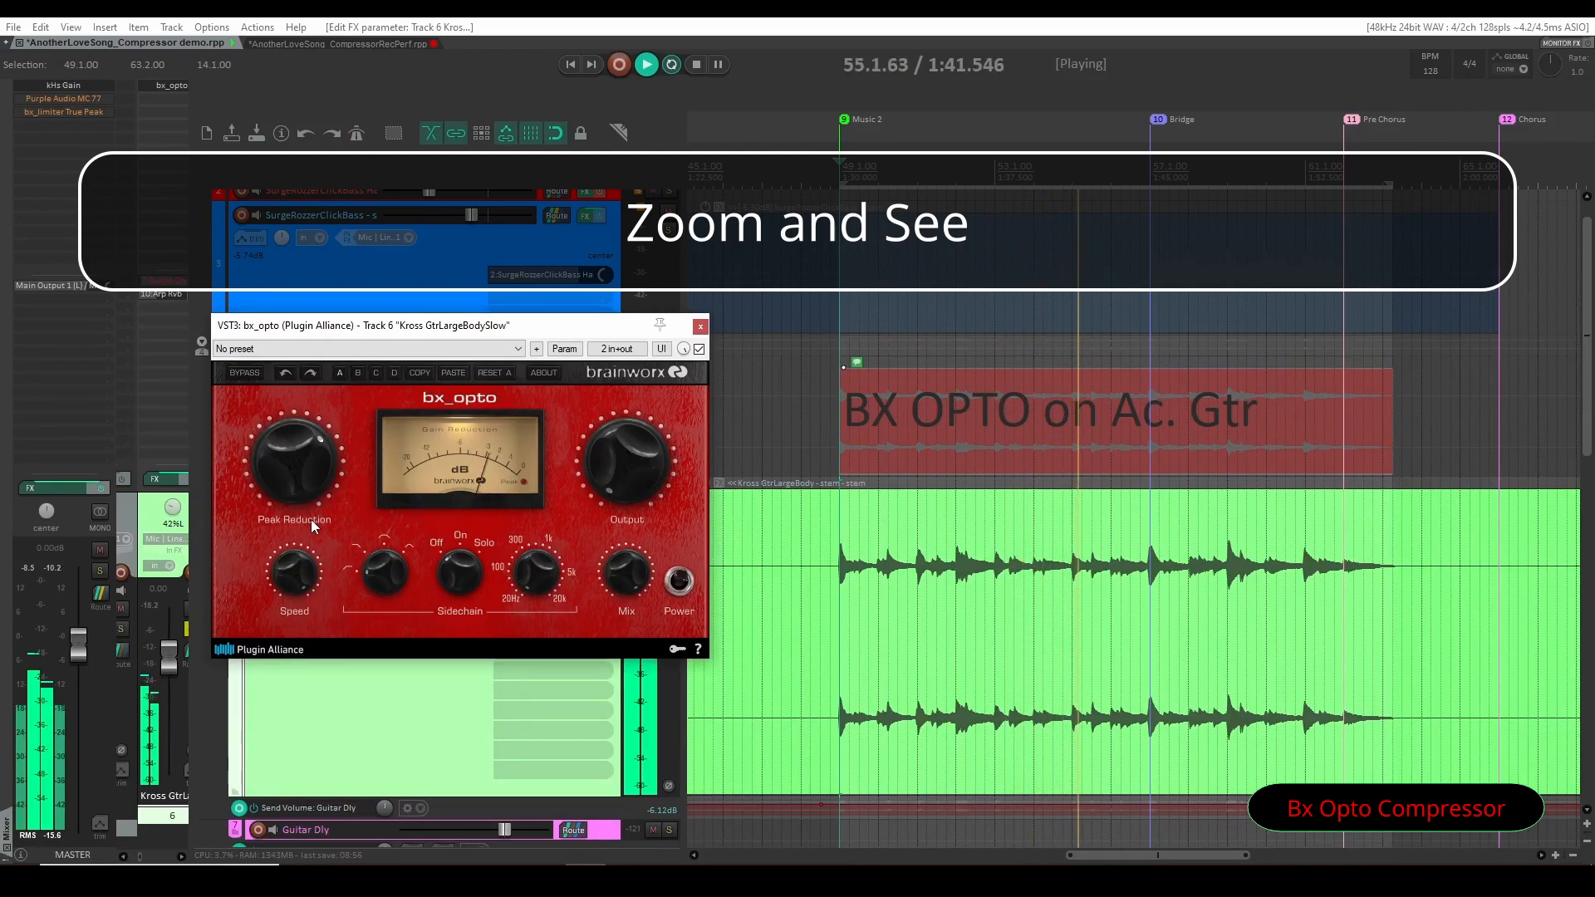
{"action": "key", "text": "space"}
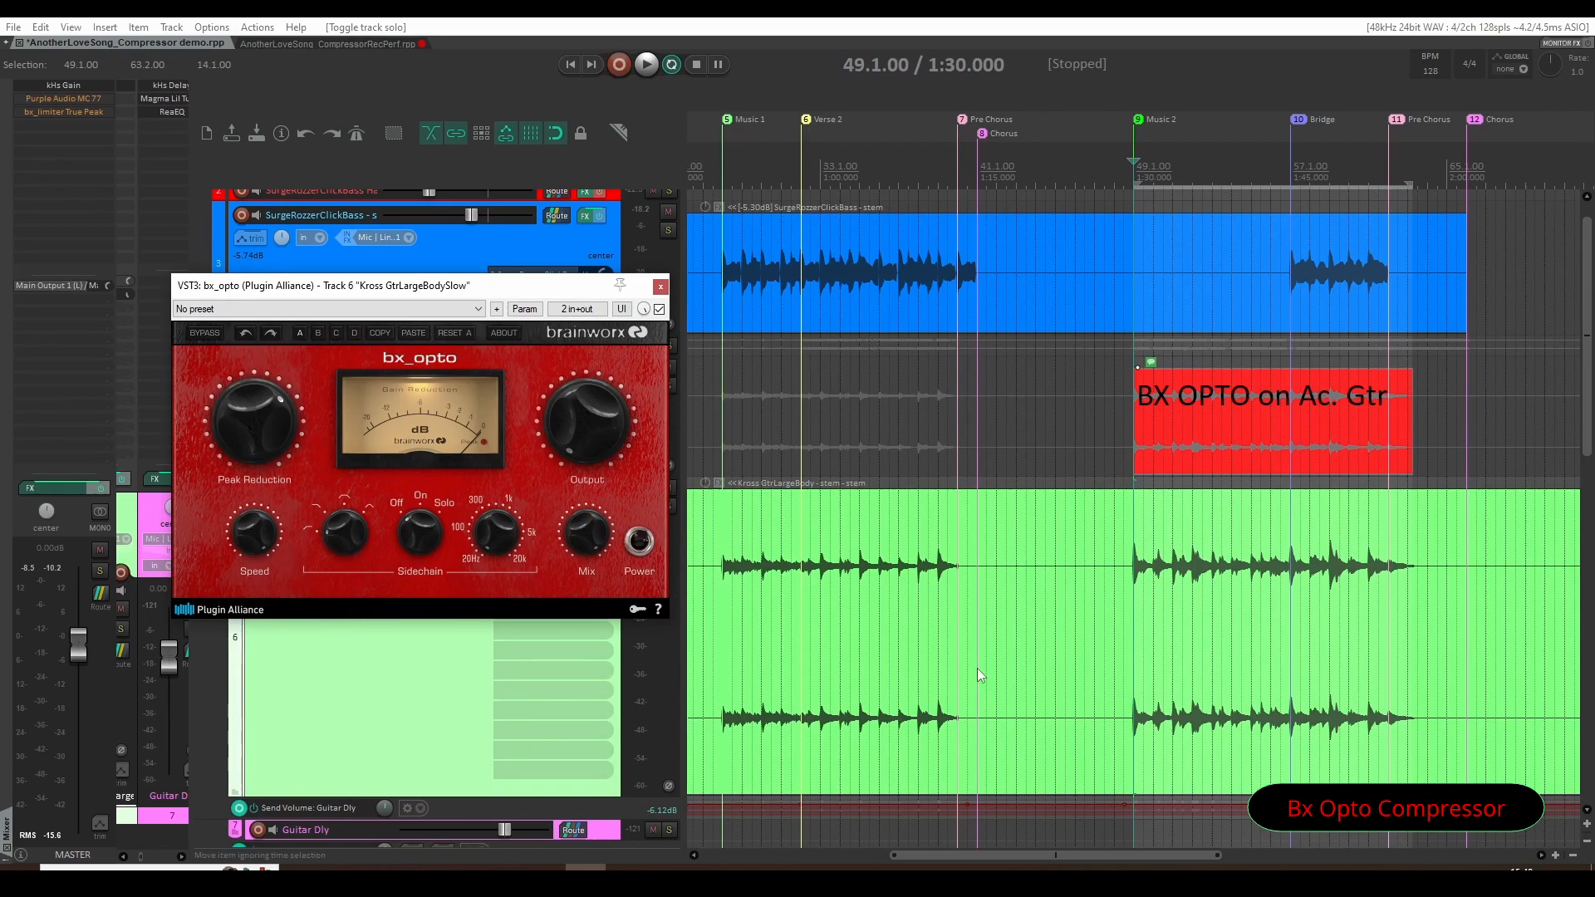
Show and arm the bx_opto Speed envelope on the Kross GtrLargeBodySlow track.
{"action": "left_click_drag", "start_coordinate": [511, 290], "coordinate": [493, 554]}
{"action": "left_click", "coordinate": [304, 513]}
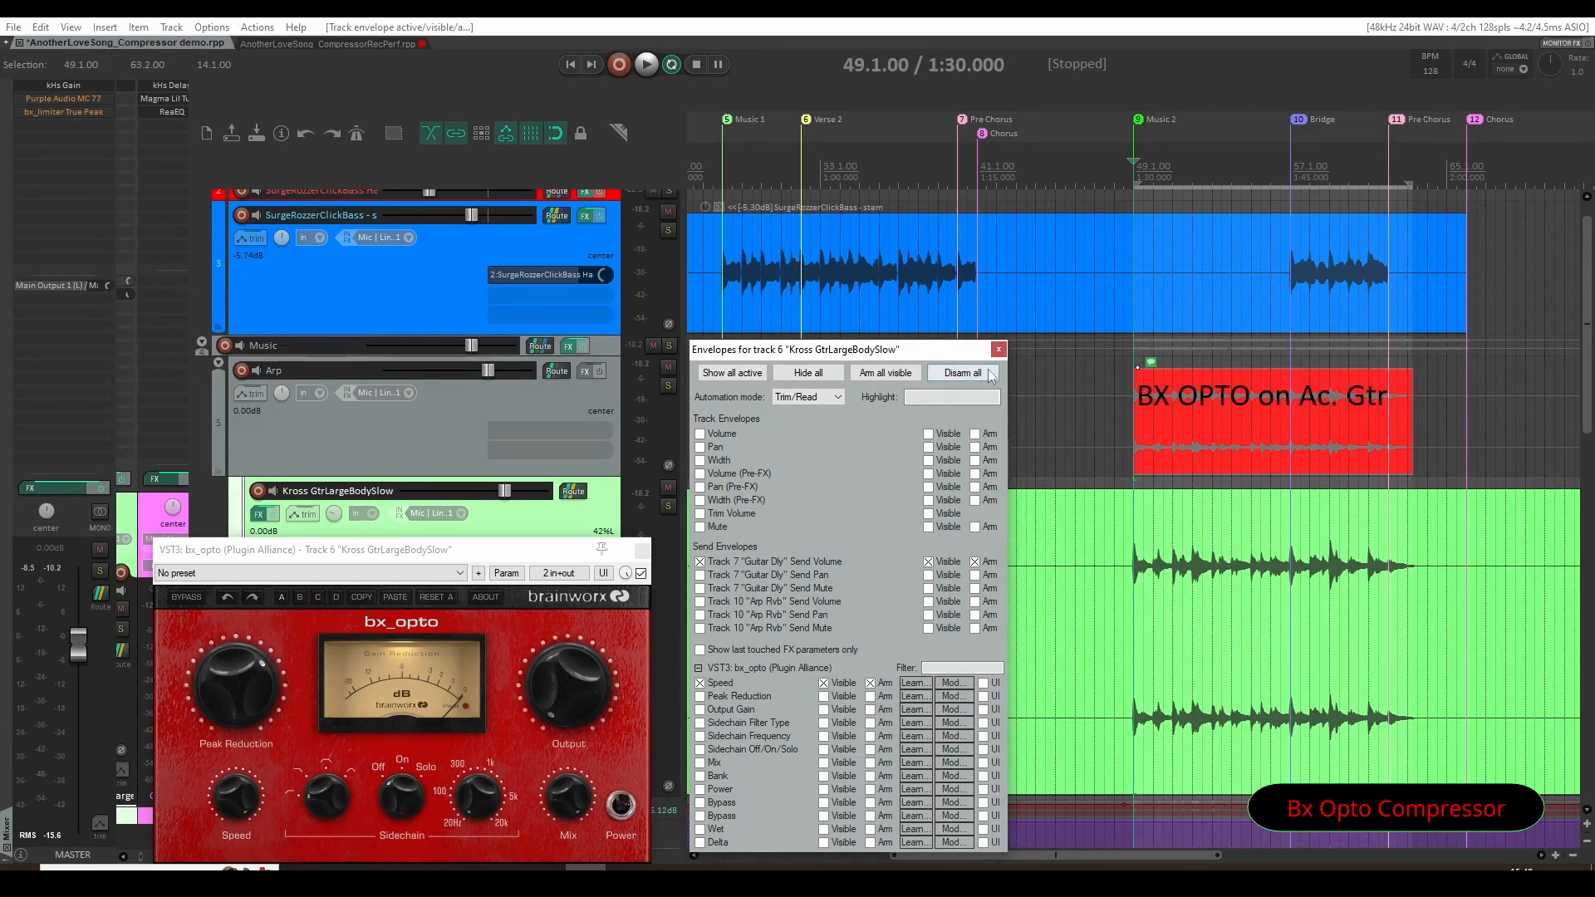
{"action": "left_click", "coordinate": [999, 349]}
{"action": "left_click_drag", "start_coordinate": [373, 549], "coordinate": [365, 129]}
{"action": "scroll", "coordinate": [452, 620], "scroll_direction": "down", "scroll_amount": 1}
{"action": "scroll", "coordinate": [447, 674], "scroll_direction": "down", "scroll_amount": 4}
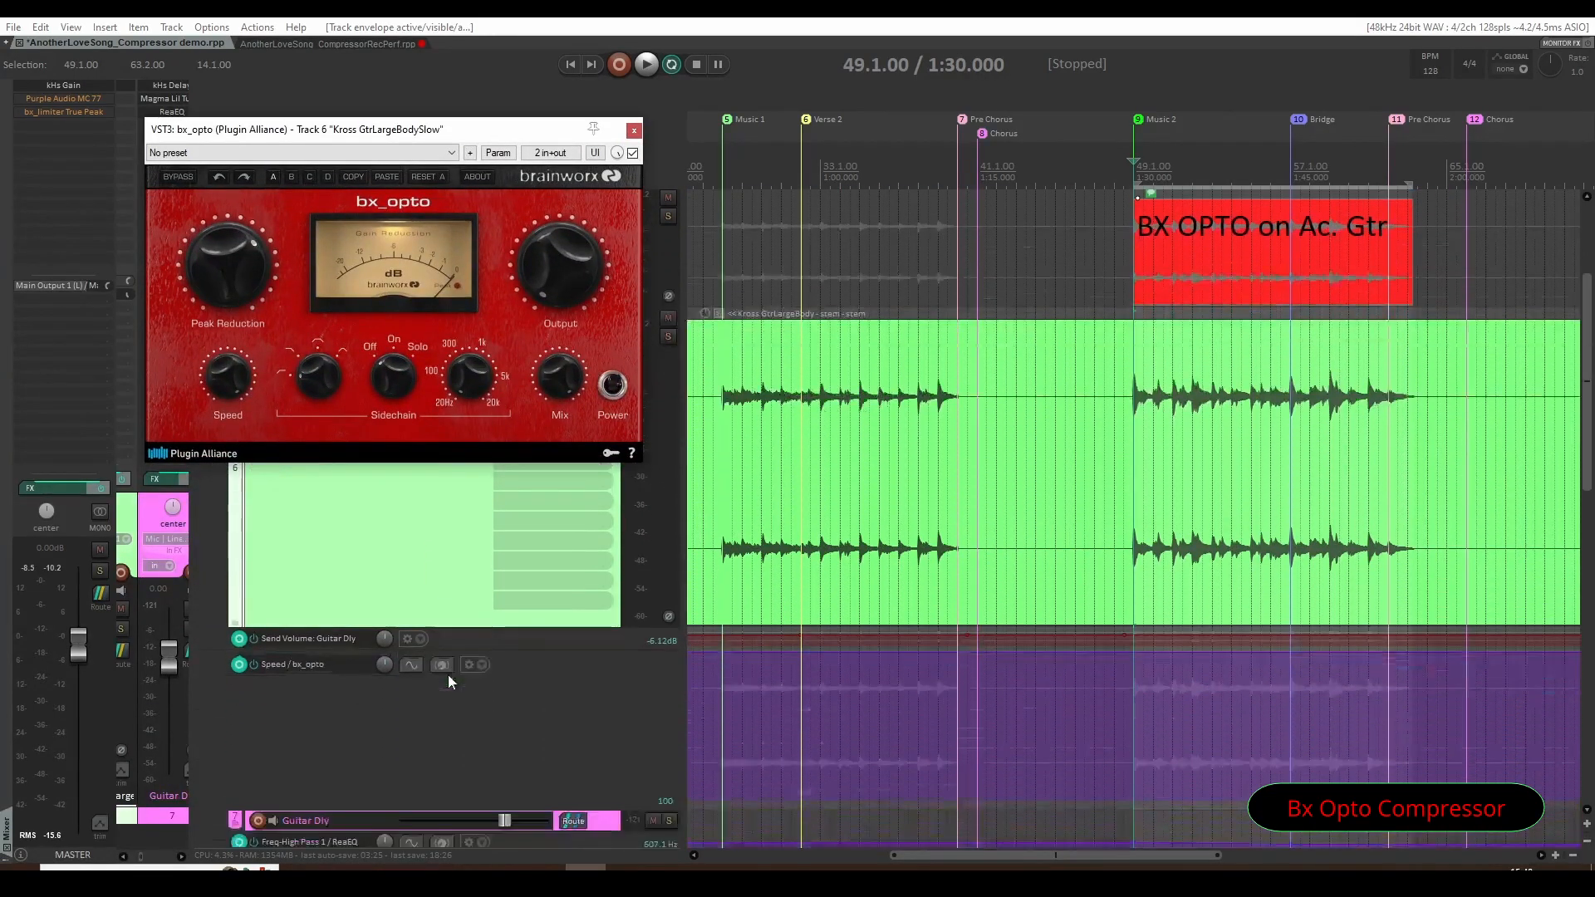
{"action": "scroll", "coordinate": [447, 674], "scroll_direction": "up", "scroll_amount": 4}
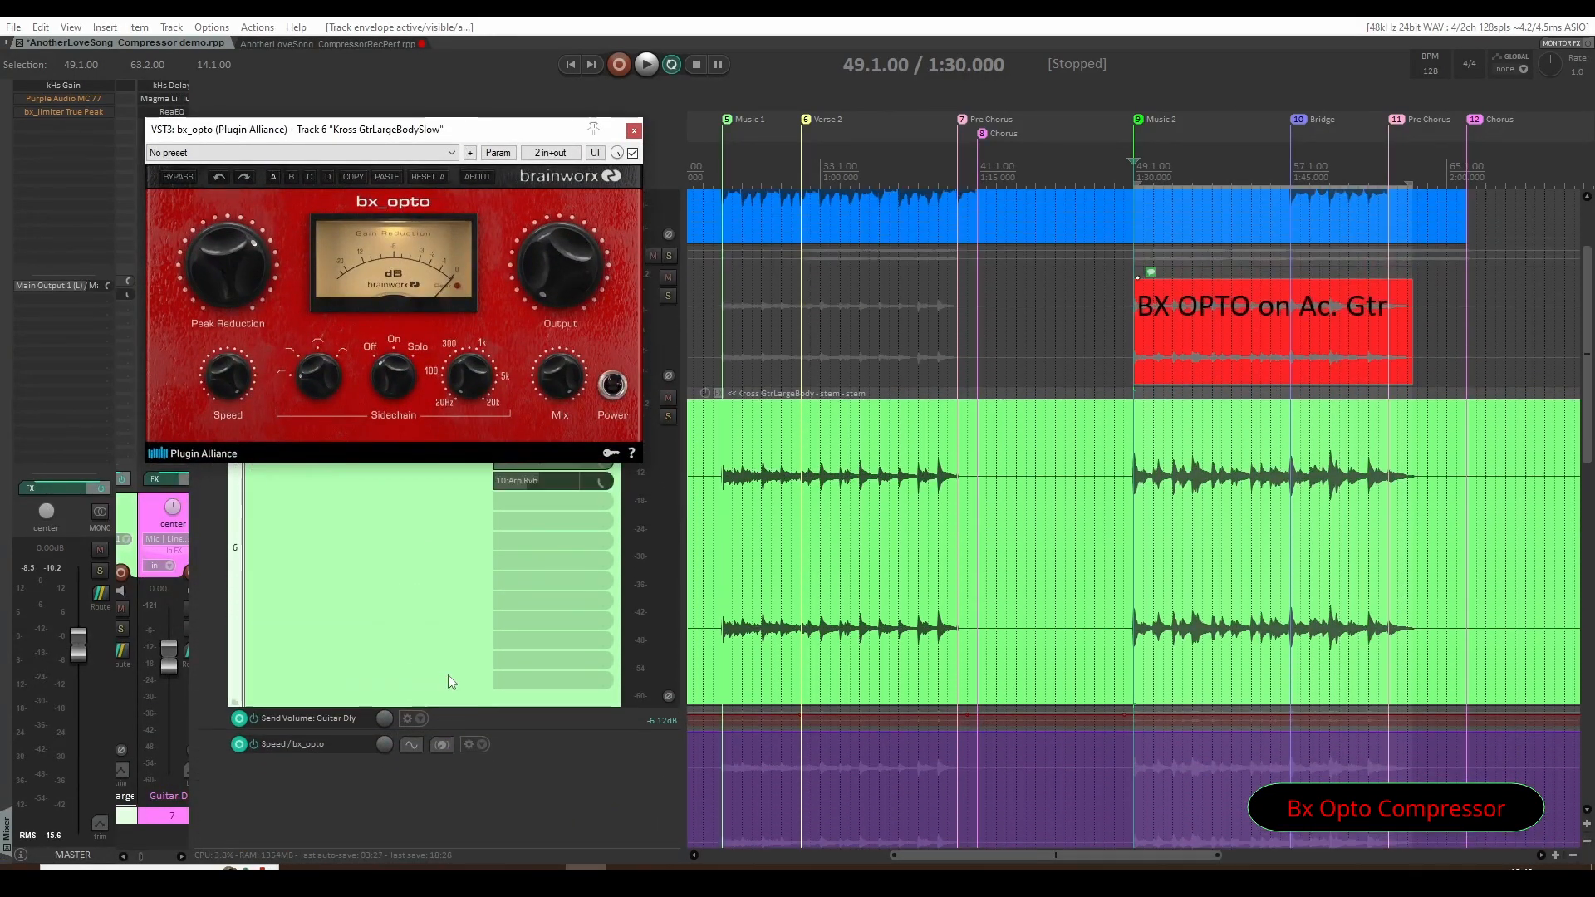
Play the bridge from 57.1.00 to hear the compressed guitar together with the bass, then stop.
{"action": "left_click", "coordinate": [1292, 162]}
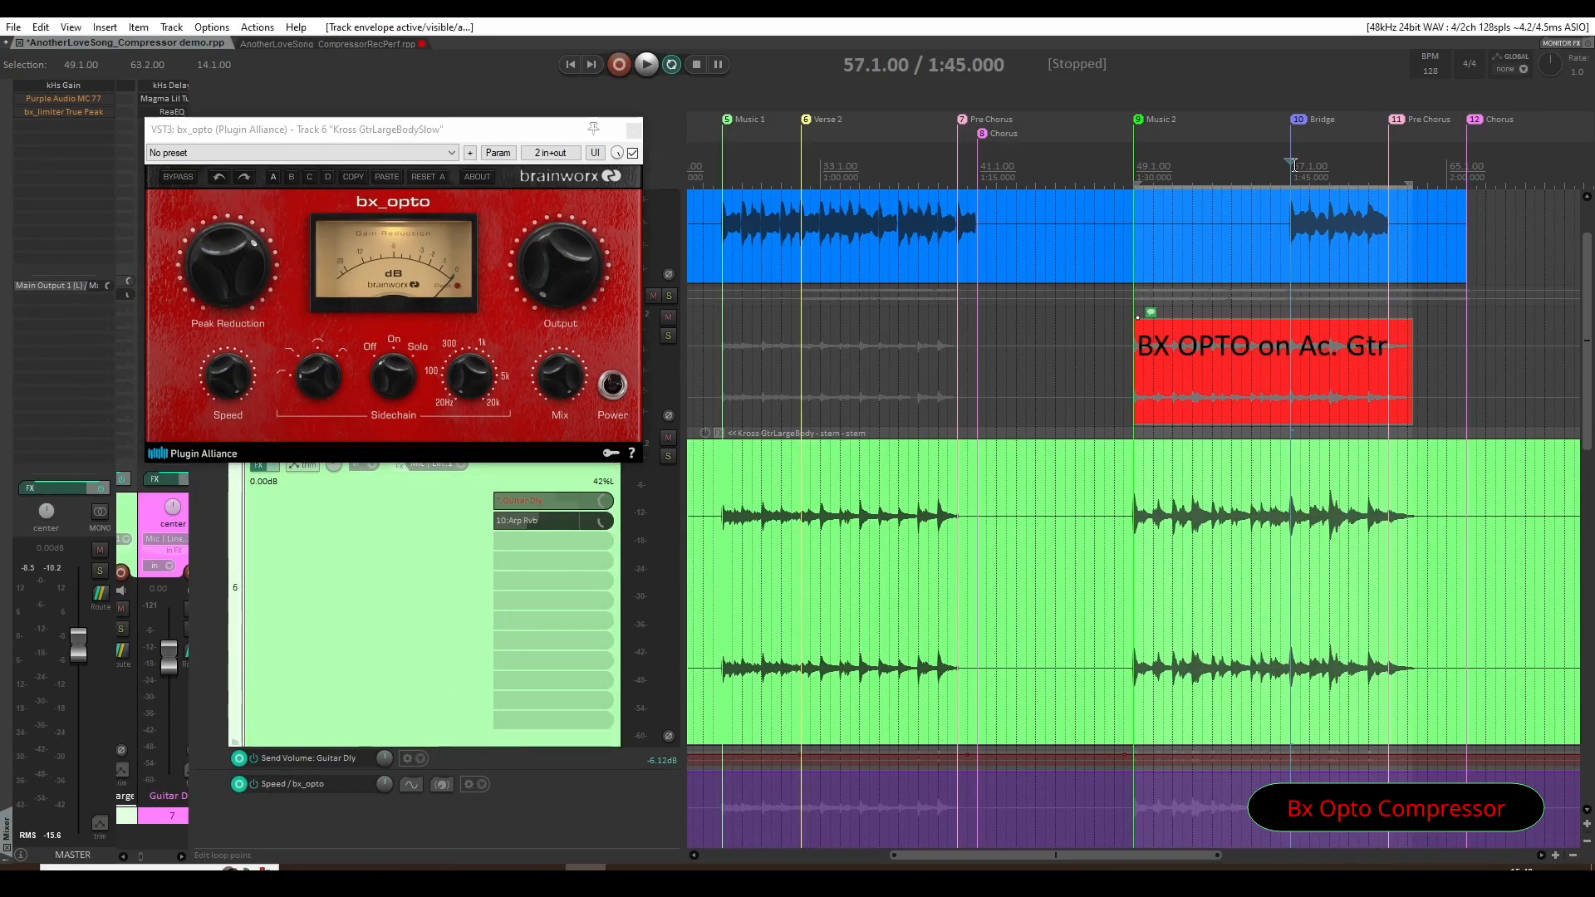
{"action": "key", "text": "space"}
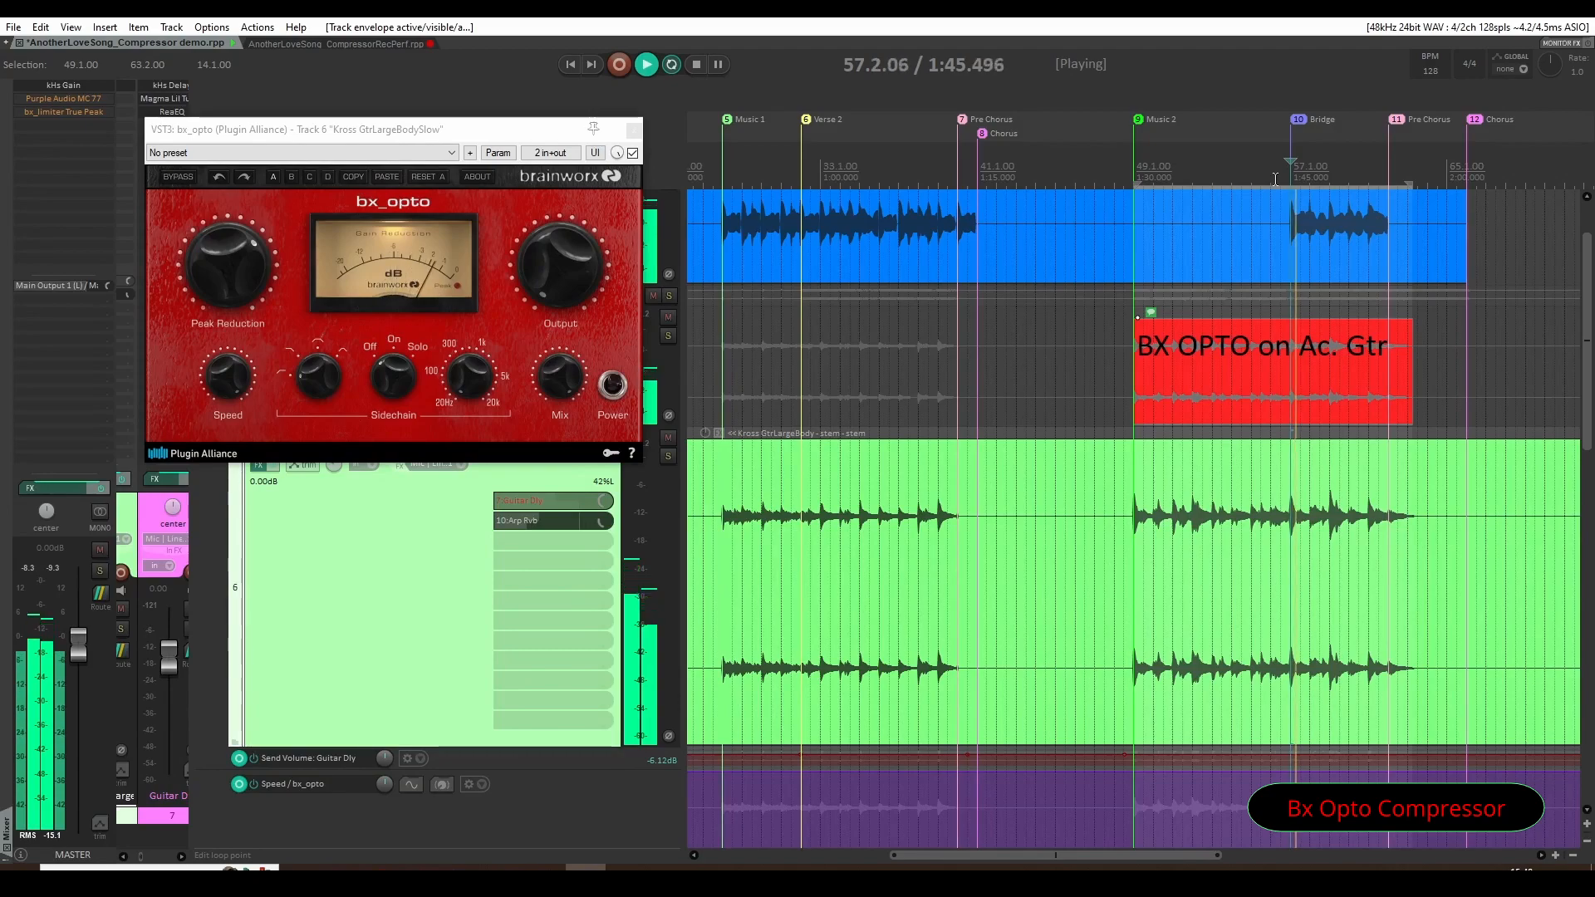
{"action": "key", "text": "space"}
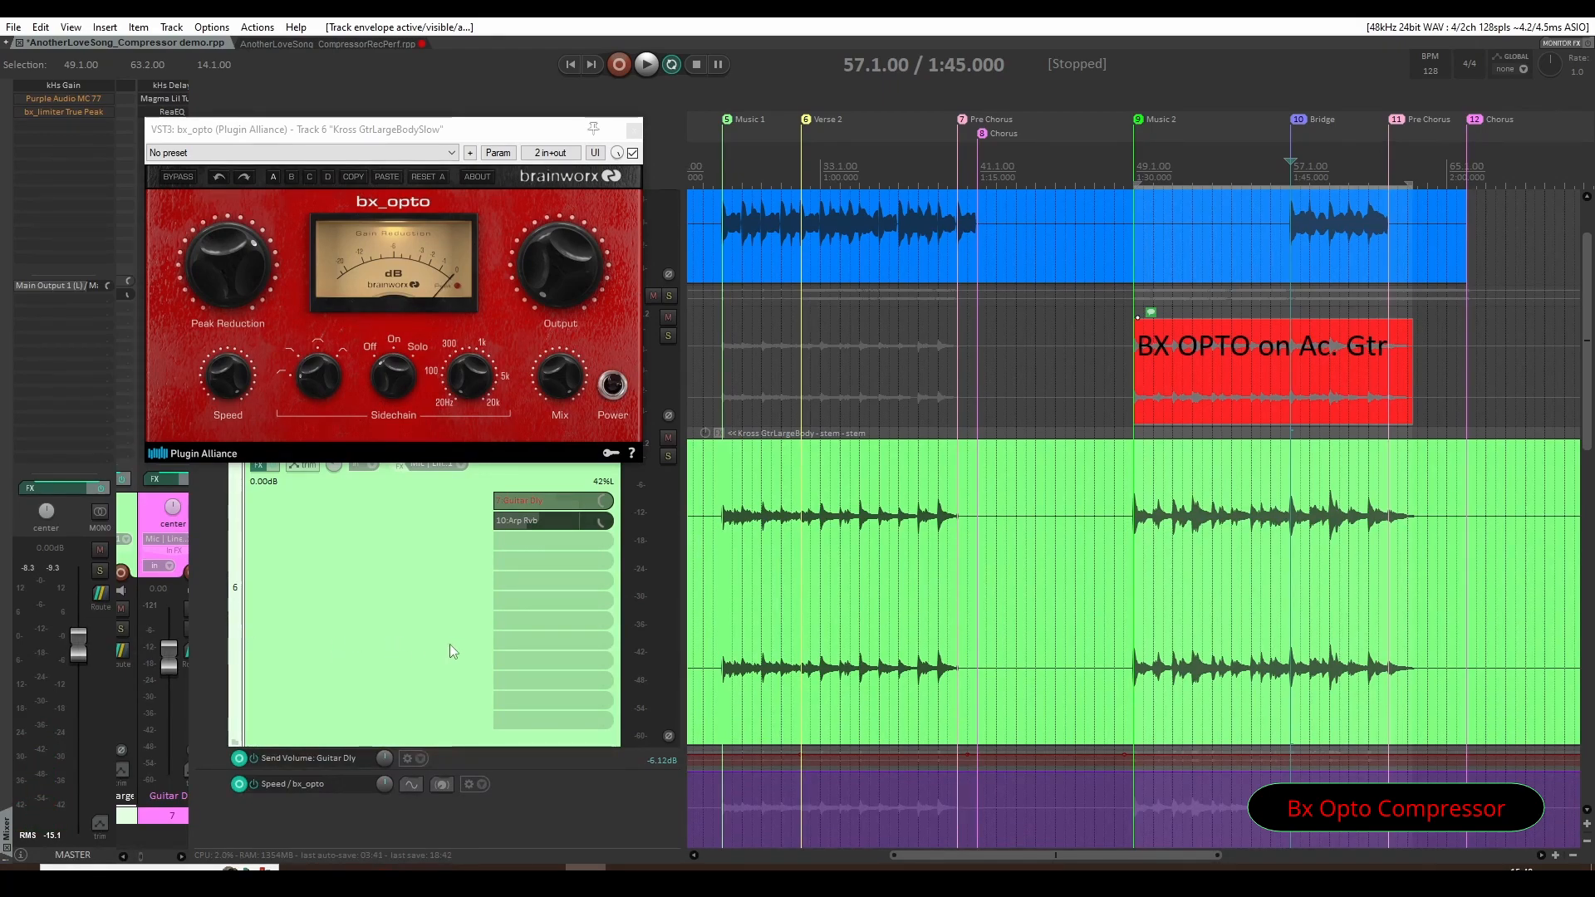
{"action": "scroll", "coordinate": [416, 637], "scroll_direction": "down", "scroll_amount": 2}
{"action": "scroll", "coordinate": [415, 636], "scroll_direction": "down", "scroll_amount": 6}
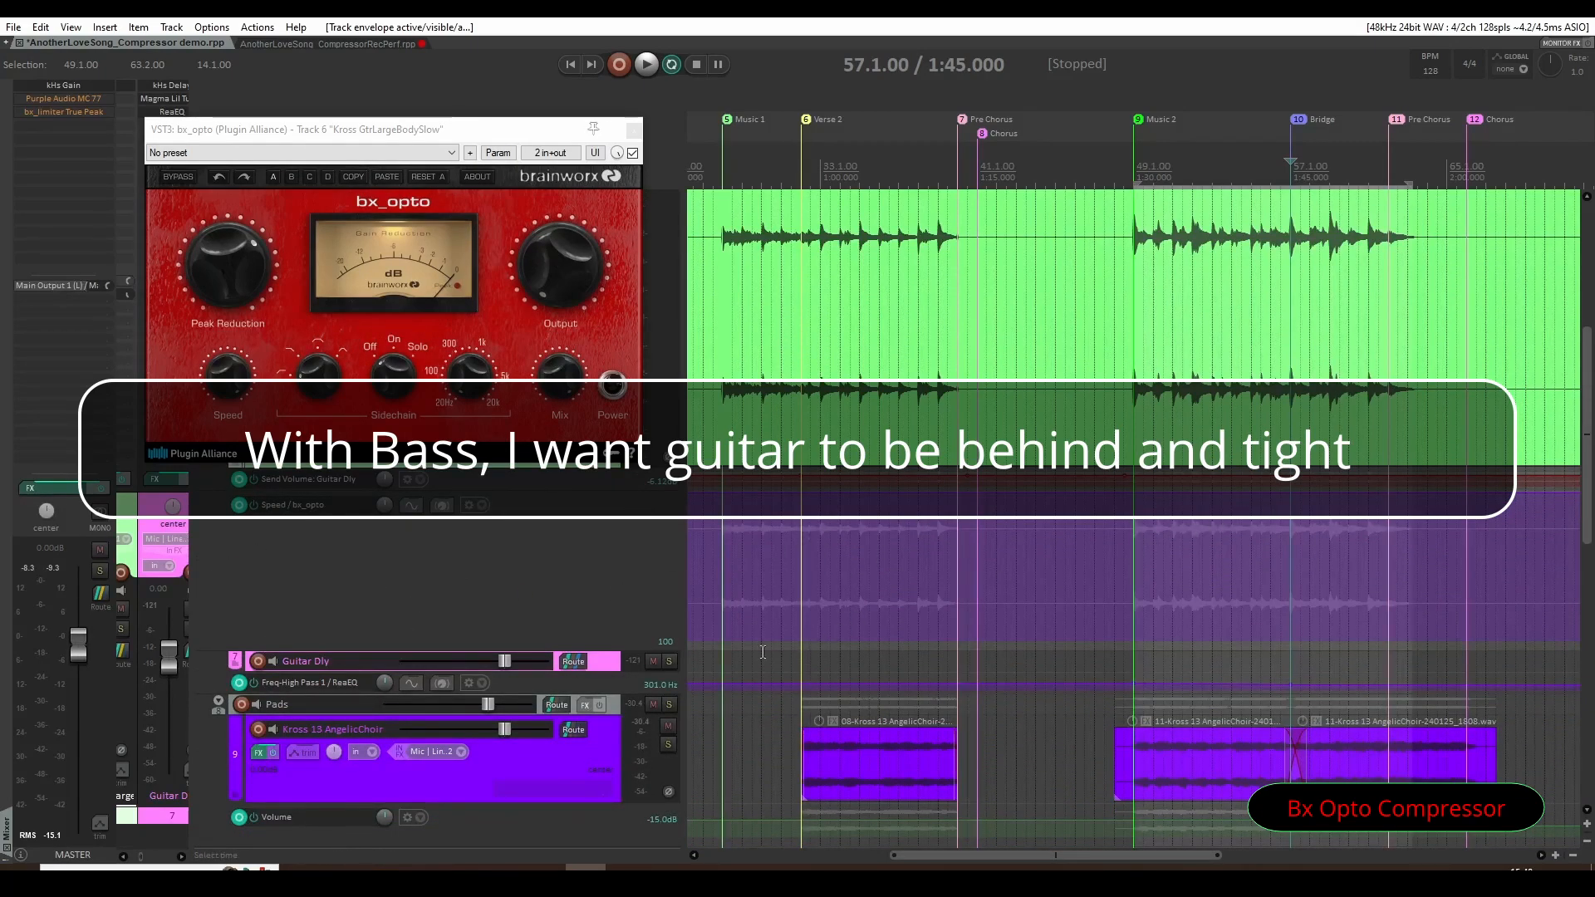
Lower the bx_opto Speed envelope on the Kross GtrLargeBodySlow track from 100 to 0 from the Bridge marker at 57.1.00 onward.
{"action": "left_click_drag", "start_coordinate": [562, 650], "coordinate": [546, 760]}
{"action": "scroll", "coordinate": [422, 552], "scroll_direction": "up", "scroll_amount": 8}
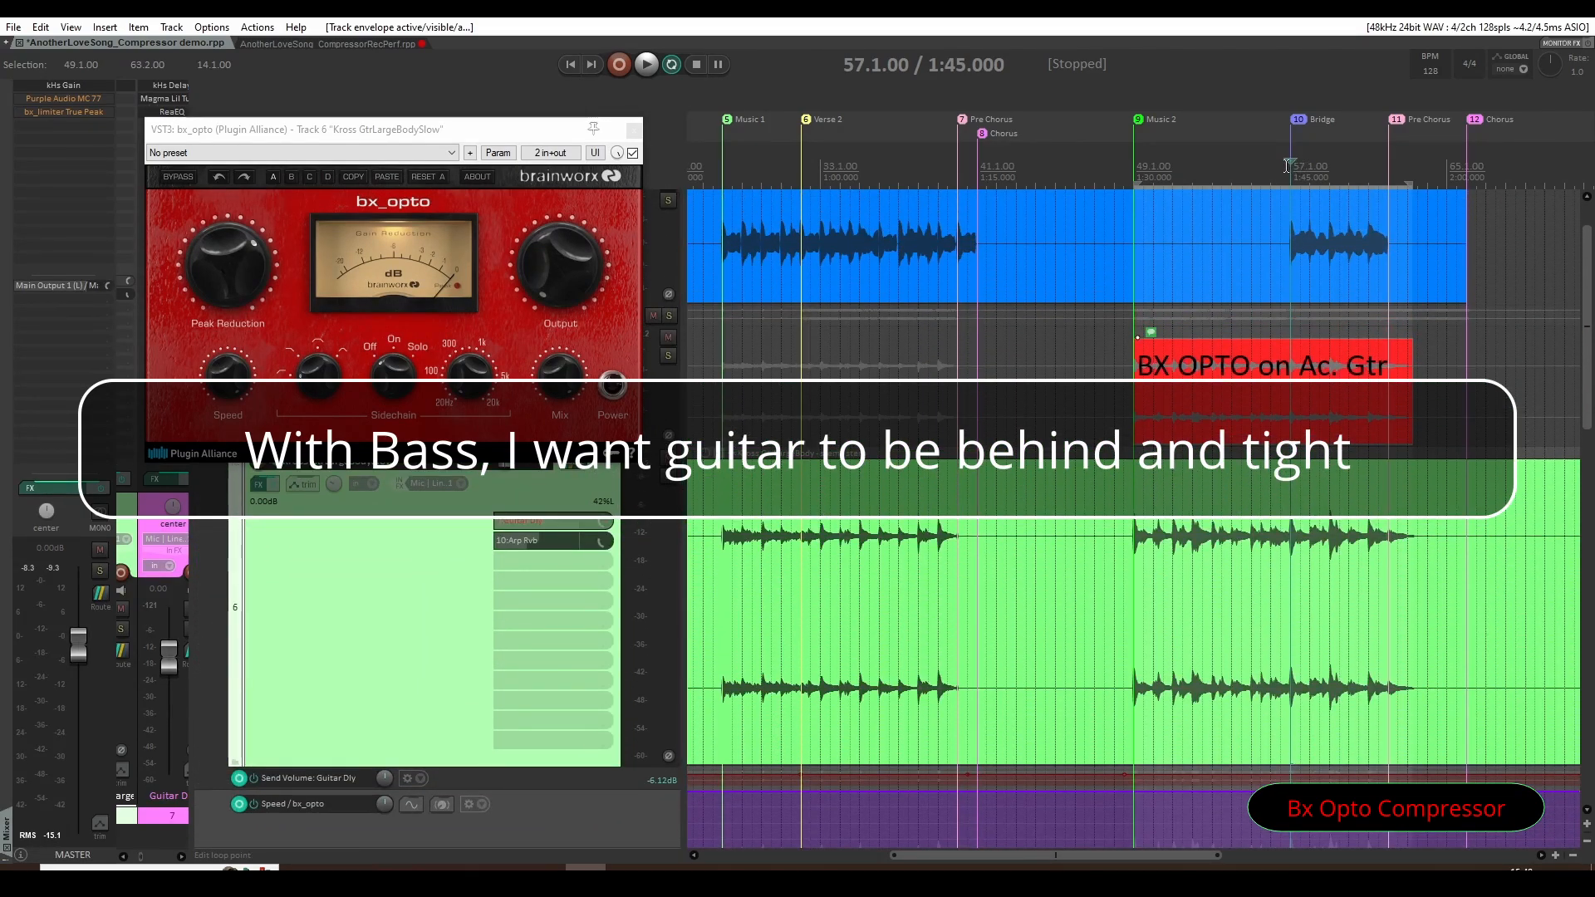
{"action": "scroll", "coordinate": [380, 634], "scroll_direction": "down", "scroll_amount": 6}
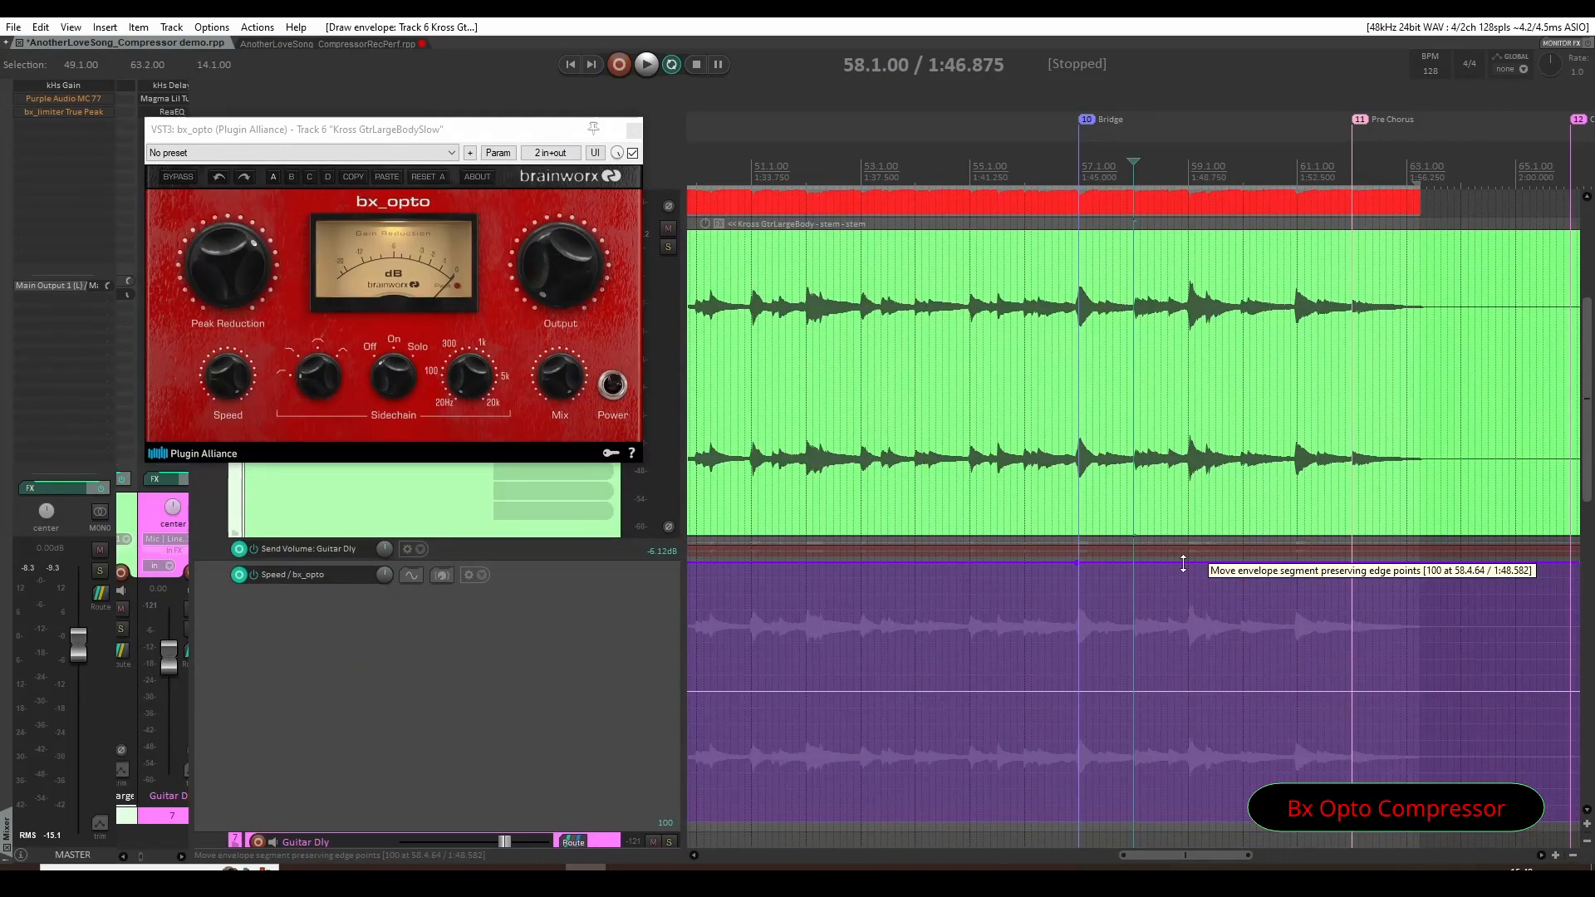
{"action": "left_click_drag", "start_coordinate": [1182, 563], "coordinate": [1180, 857]}
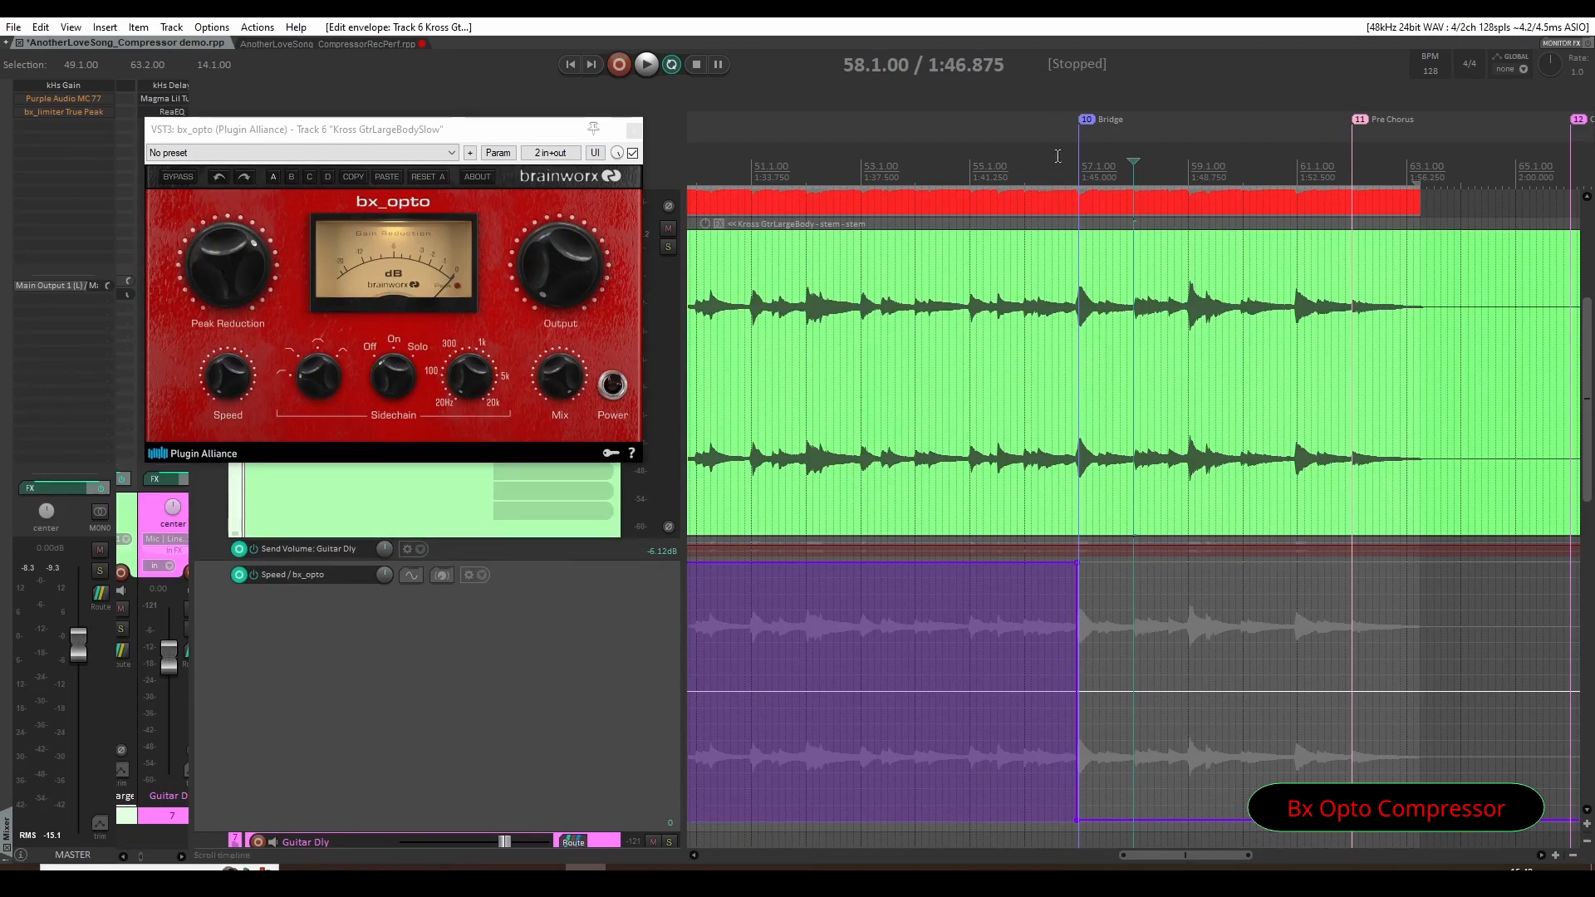
Add a Speed envelope point at 56.1.00 and delete the upper point at the Bridge marker, making a one-bar ramp from 100 down to 0.
{"action": "left_click", "coordinate": [1023, 166]}
{"action": "scroll", "coordinate": [1339, 715], "scroll_direction": "up", "scroll_amount": 4}
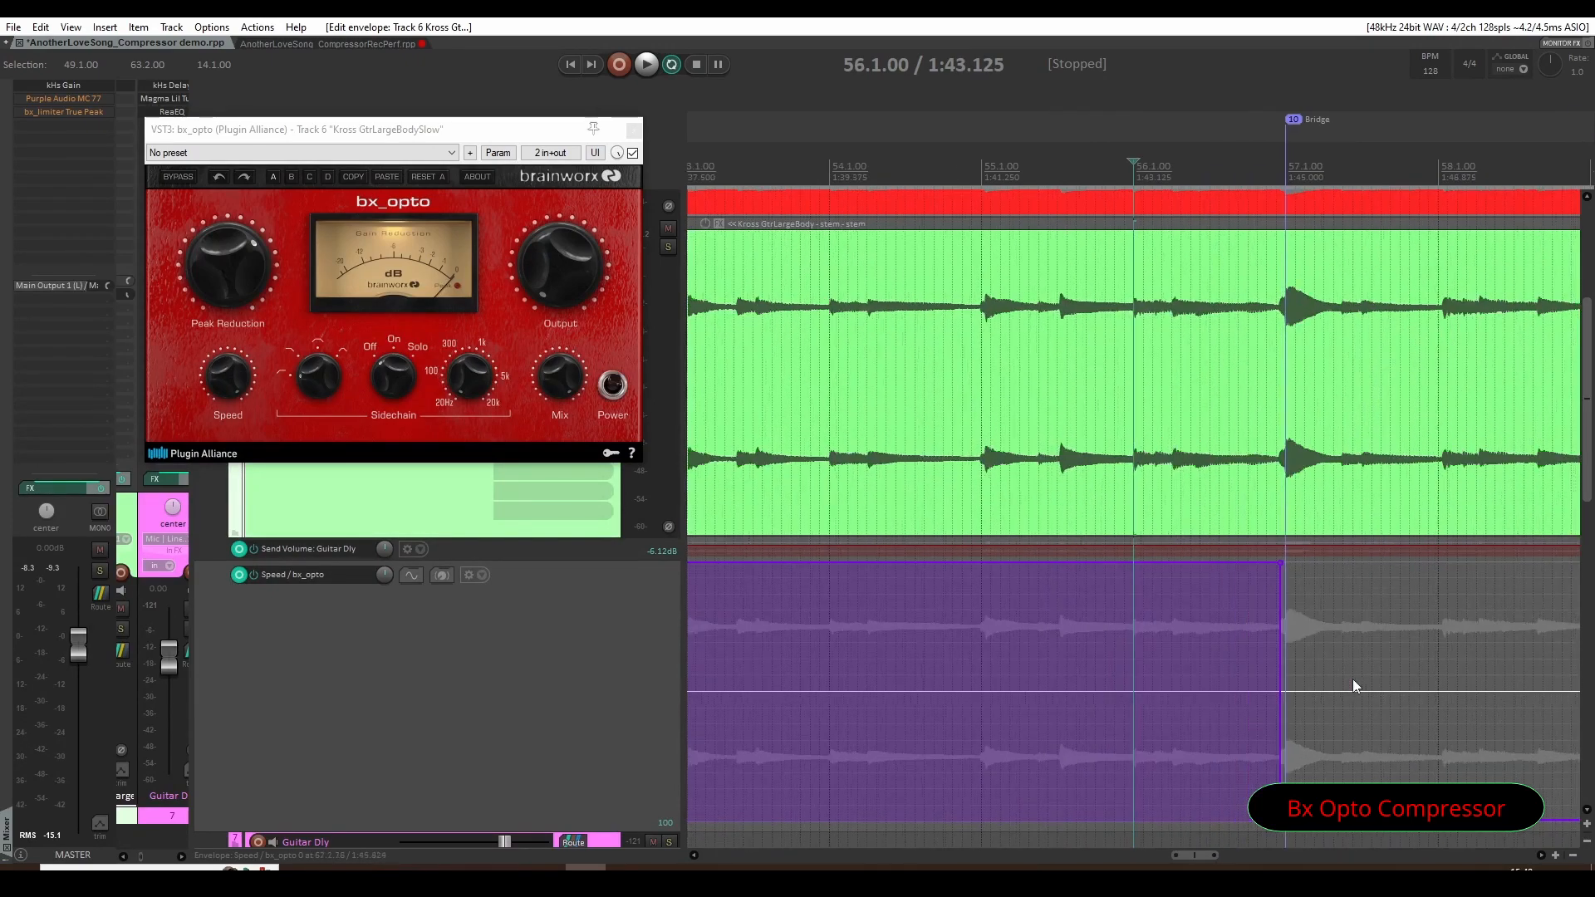
{"action": "left_click", "coordinate": [1133, 560]}
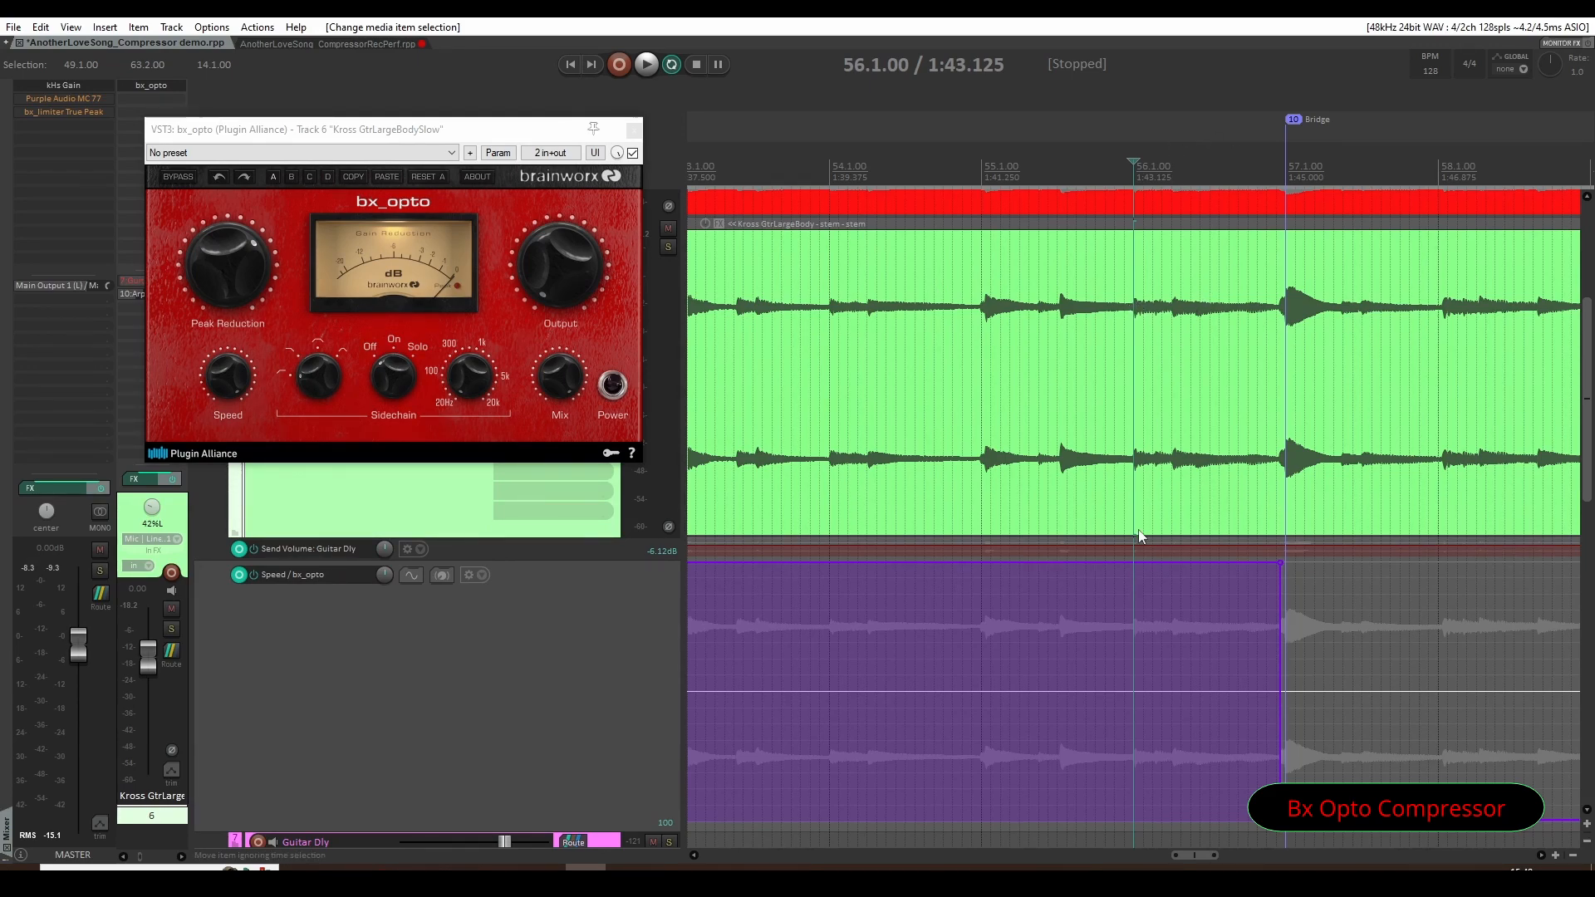
{"action": "left_click", "coordinate": [1138, 562]}
{"action": "left_click", "coordinate": [1280, 563], "text": "alt"}
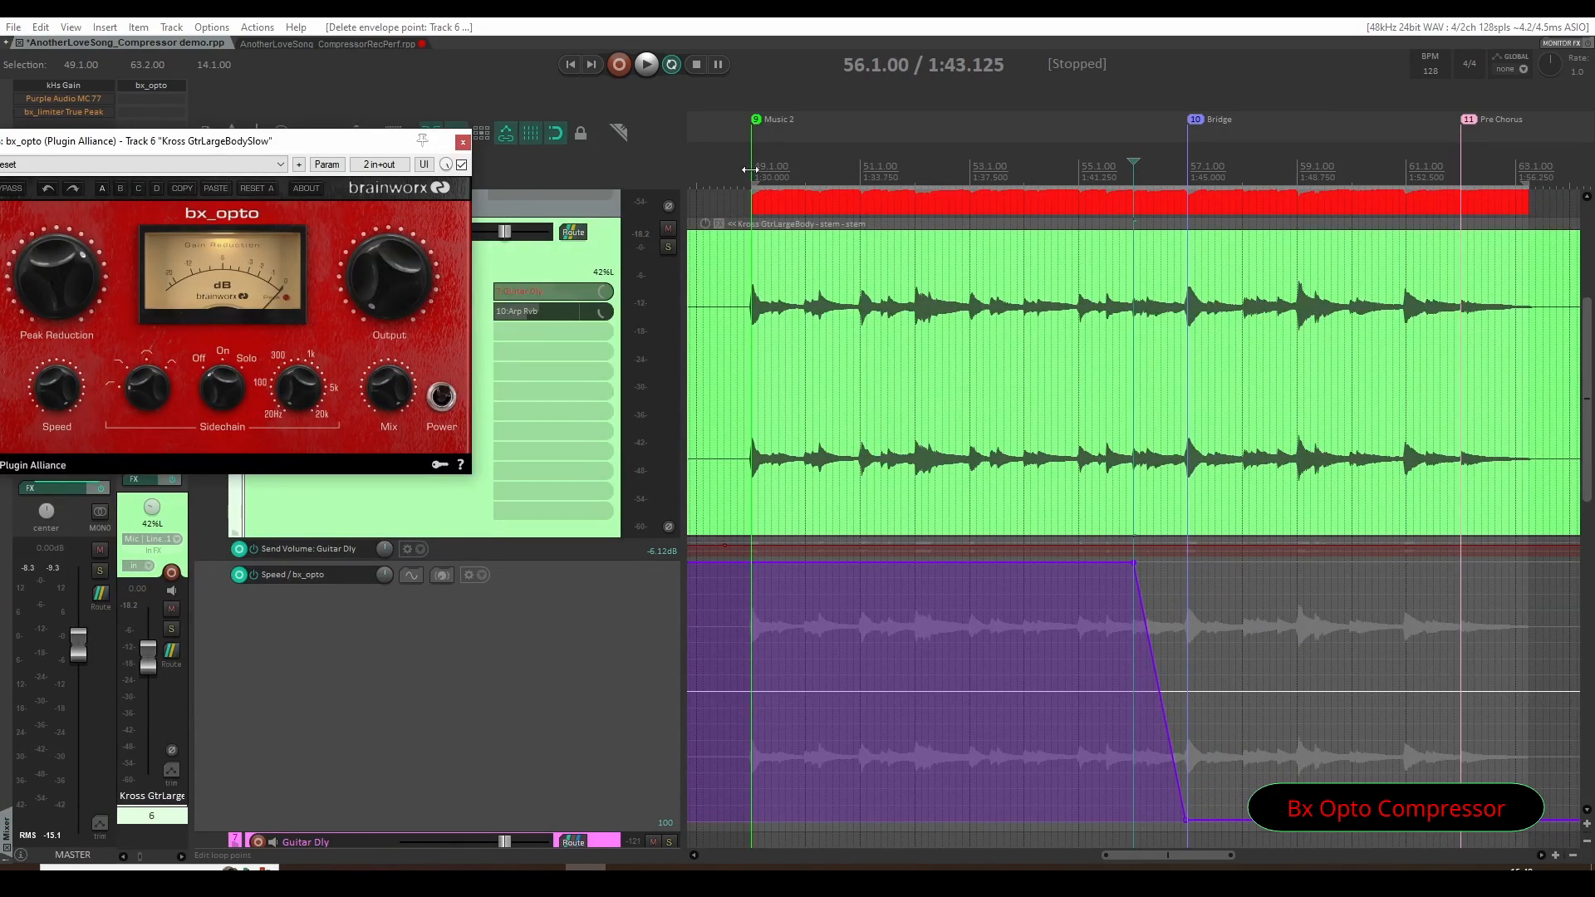
Play from 49.1.00 through the bridge to hear the automated Speed change with bx_opto in view, then stop and close the plugin window.
{"action": "left_click", "coordinate": [750, 169]}
{"action": "key", "text": "space"}
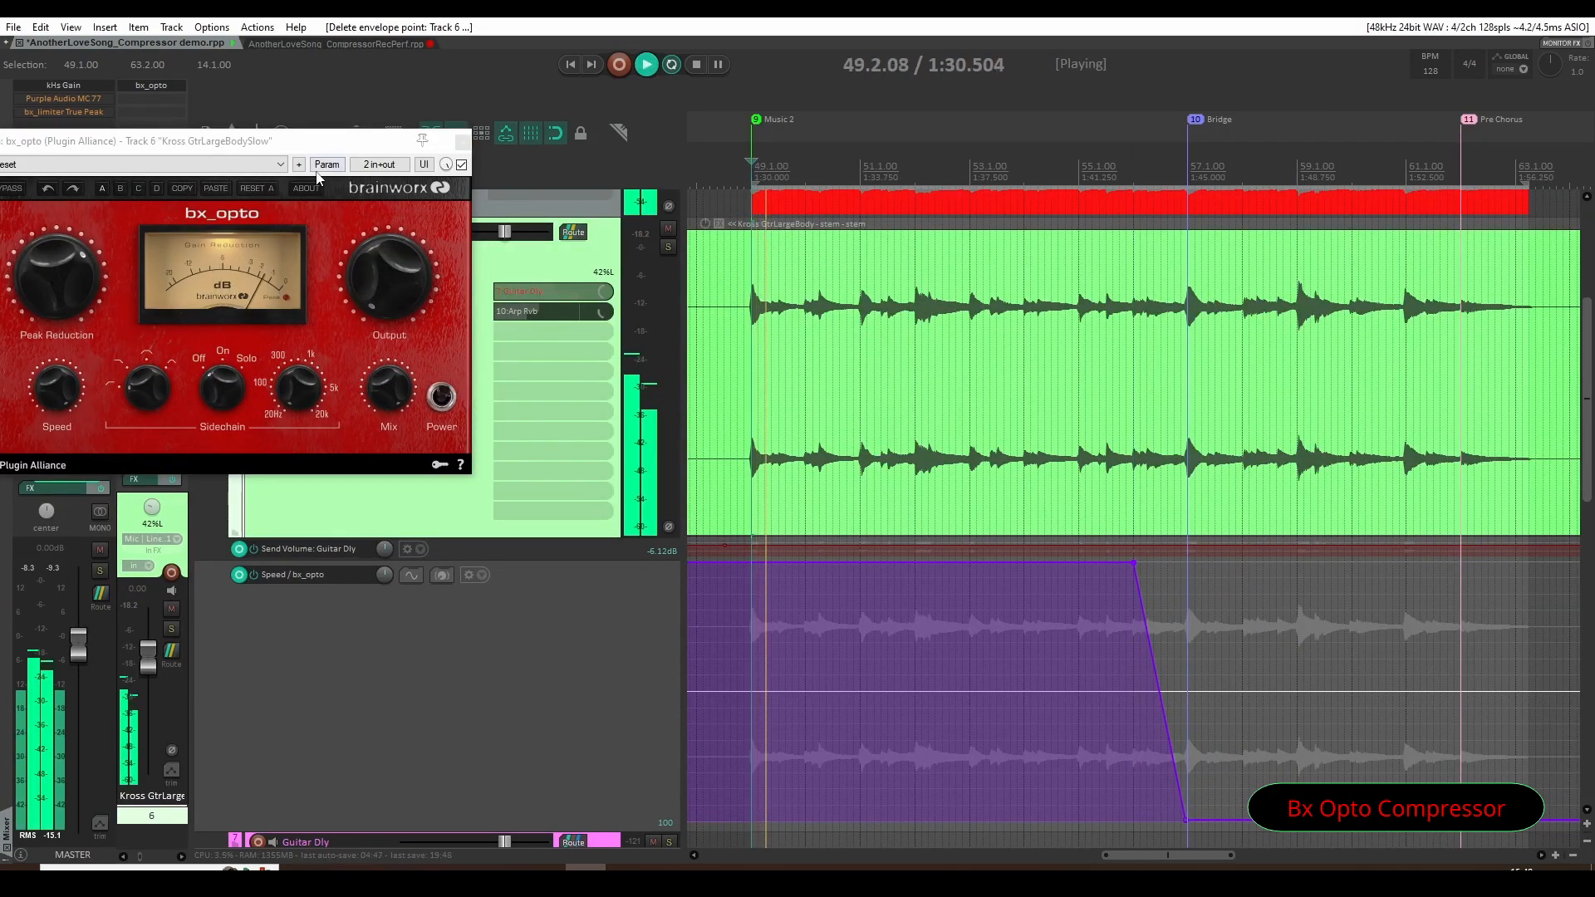
{"action": "left_click_drag", "start_coordinate": [328, 146], "coordinate": [544, 262]}
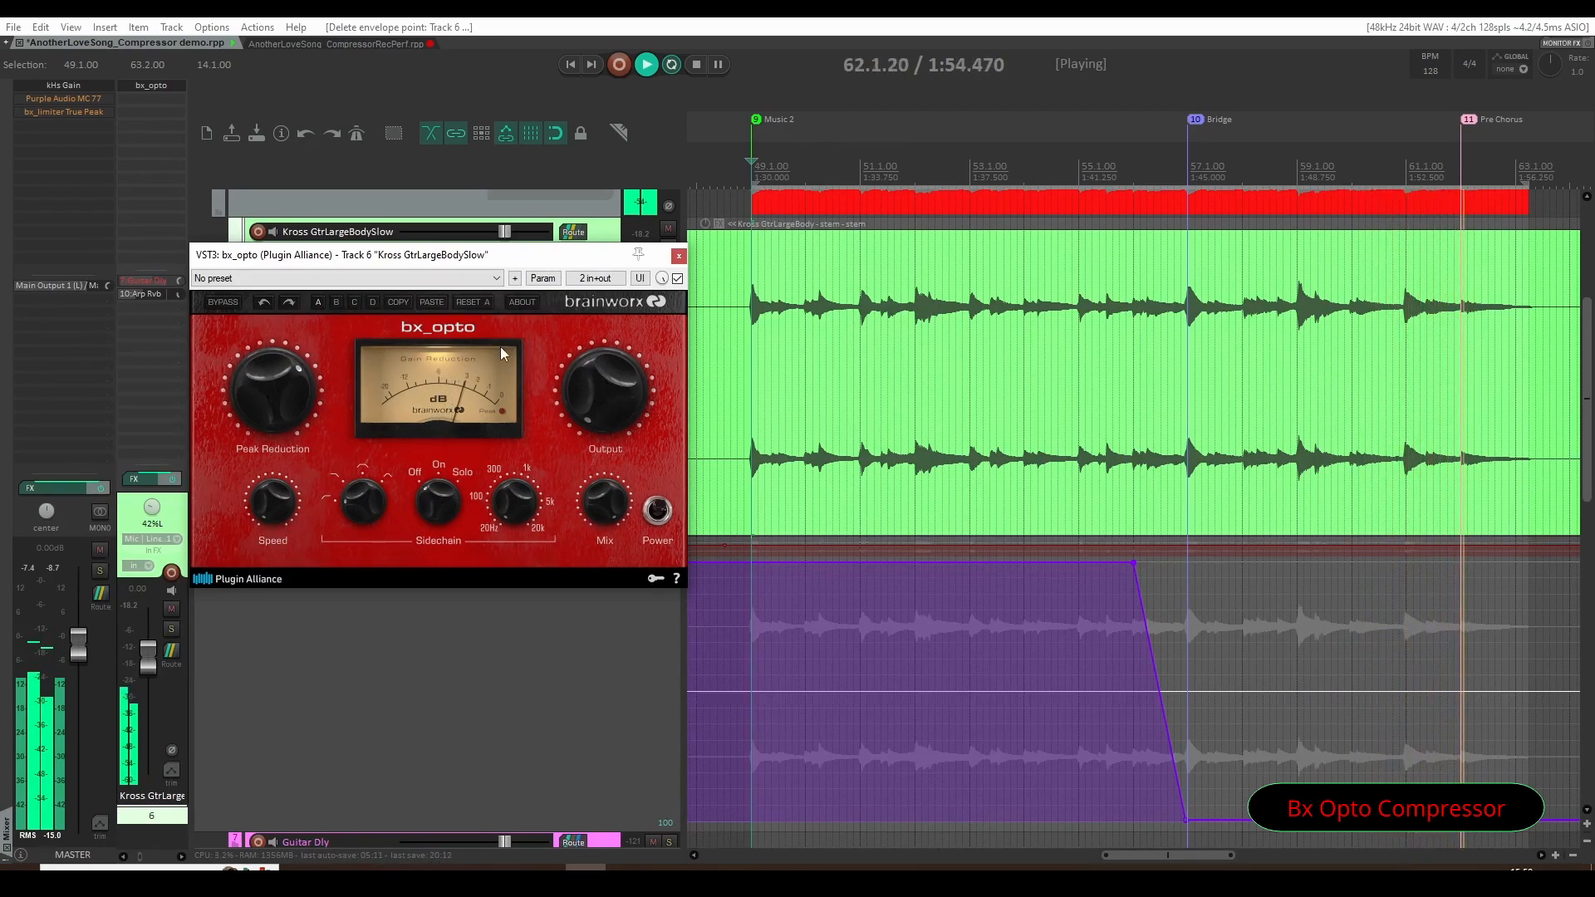
{"action": "key", "text": "space"}
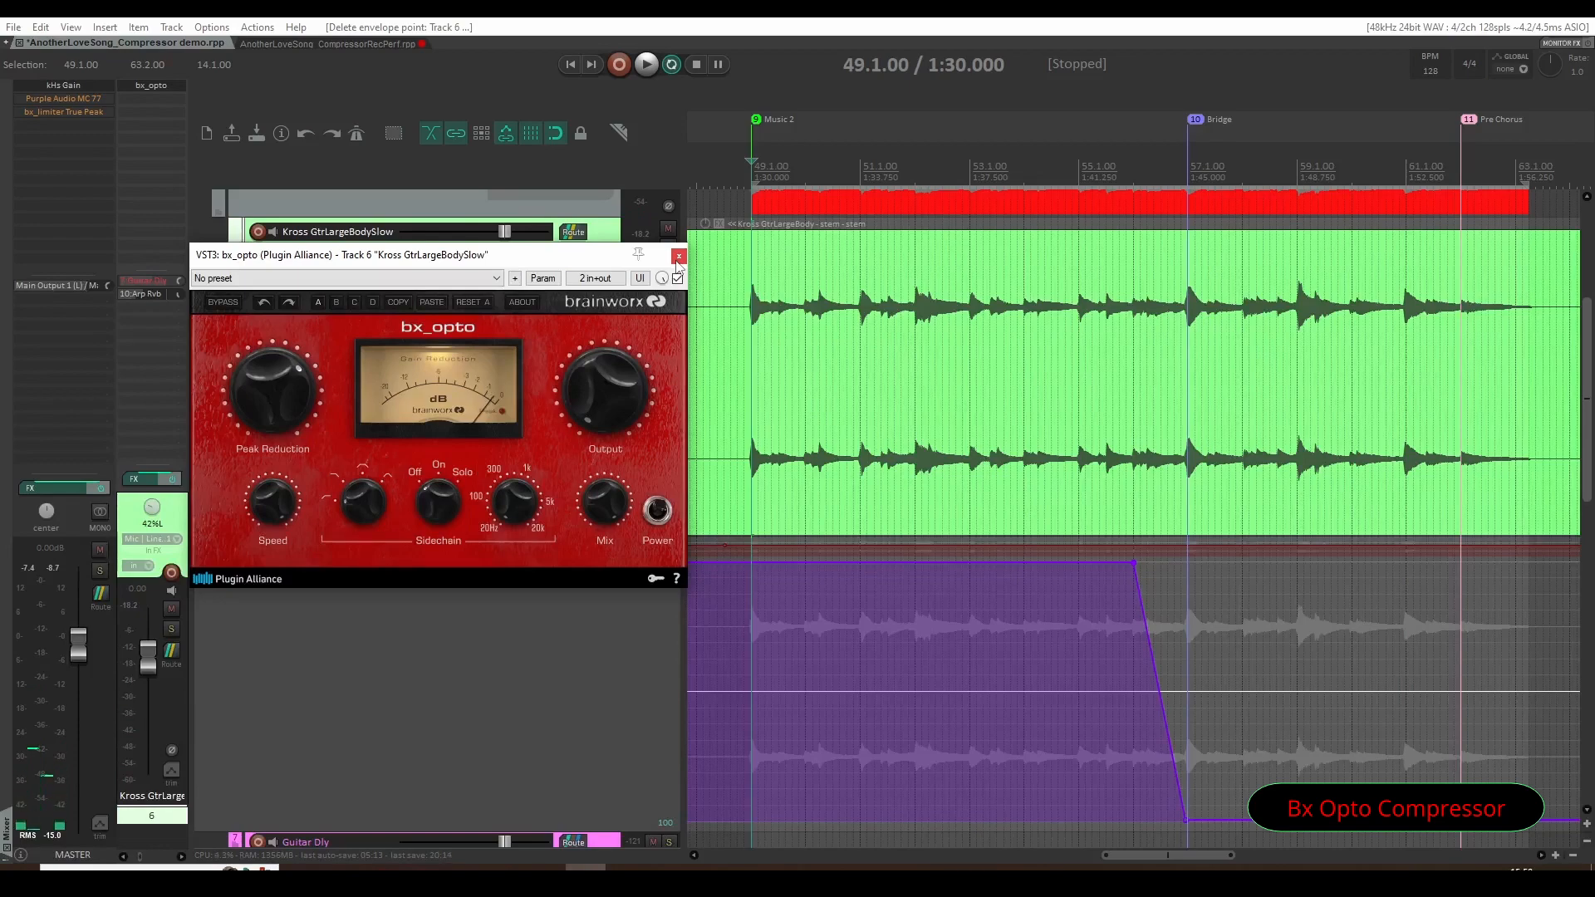
{"action": "left_click", "coordinate": [678, 258]}
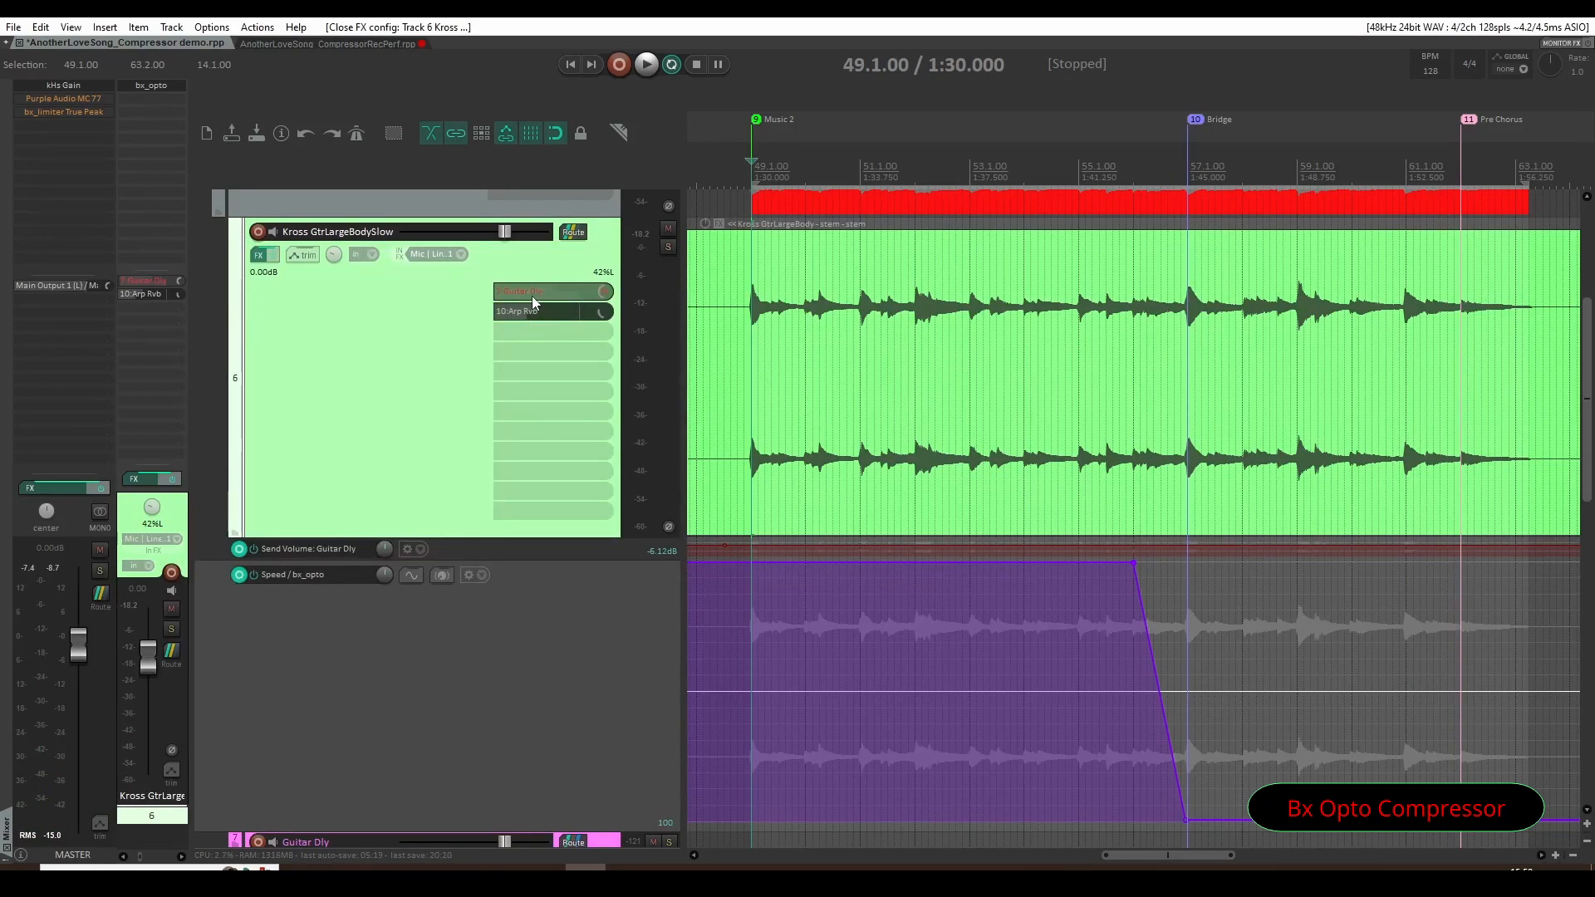
Unmute the guitar track's Guitar Dly send and play the unsoloed mix from 48.4.00, then stop.
{"action": "left_click", "coordinate": [532, 300]}
{"action": "left_click", "coordinate": [734, 156]}
{"action": "key", "text": "space"}
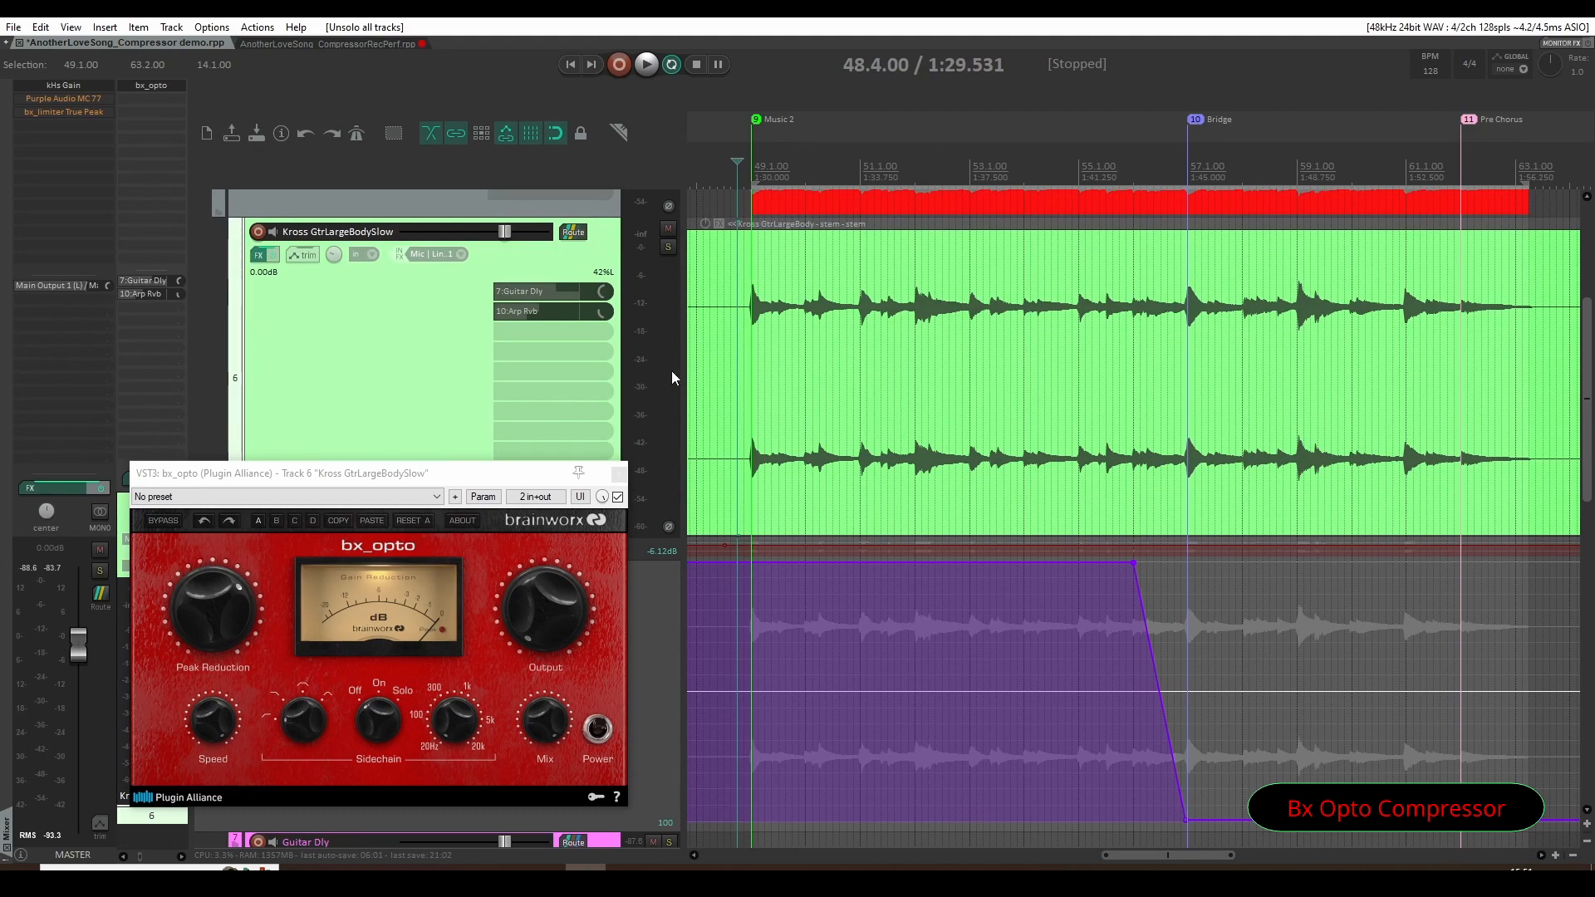
{"action": "key", "text": "space"}
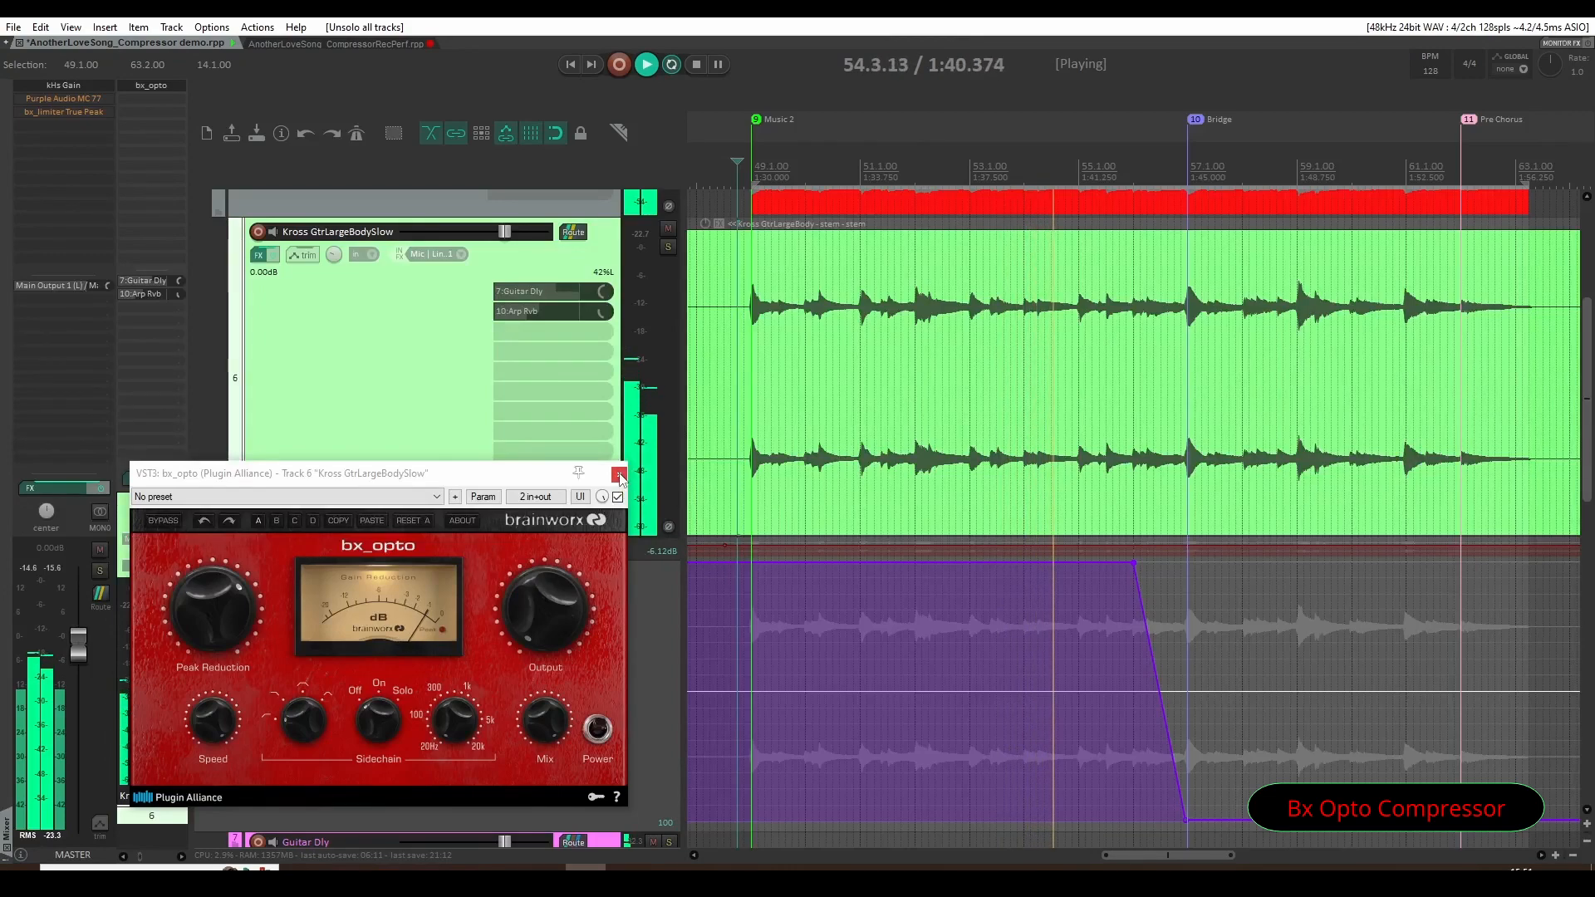
{"action": "key", "text": "space"}
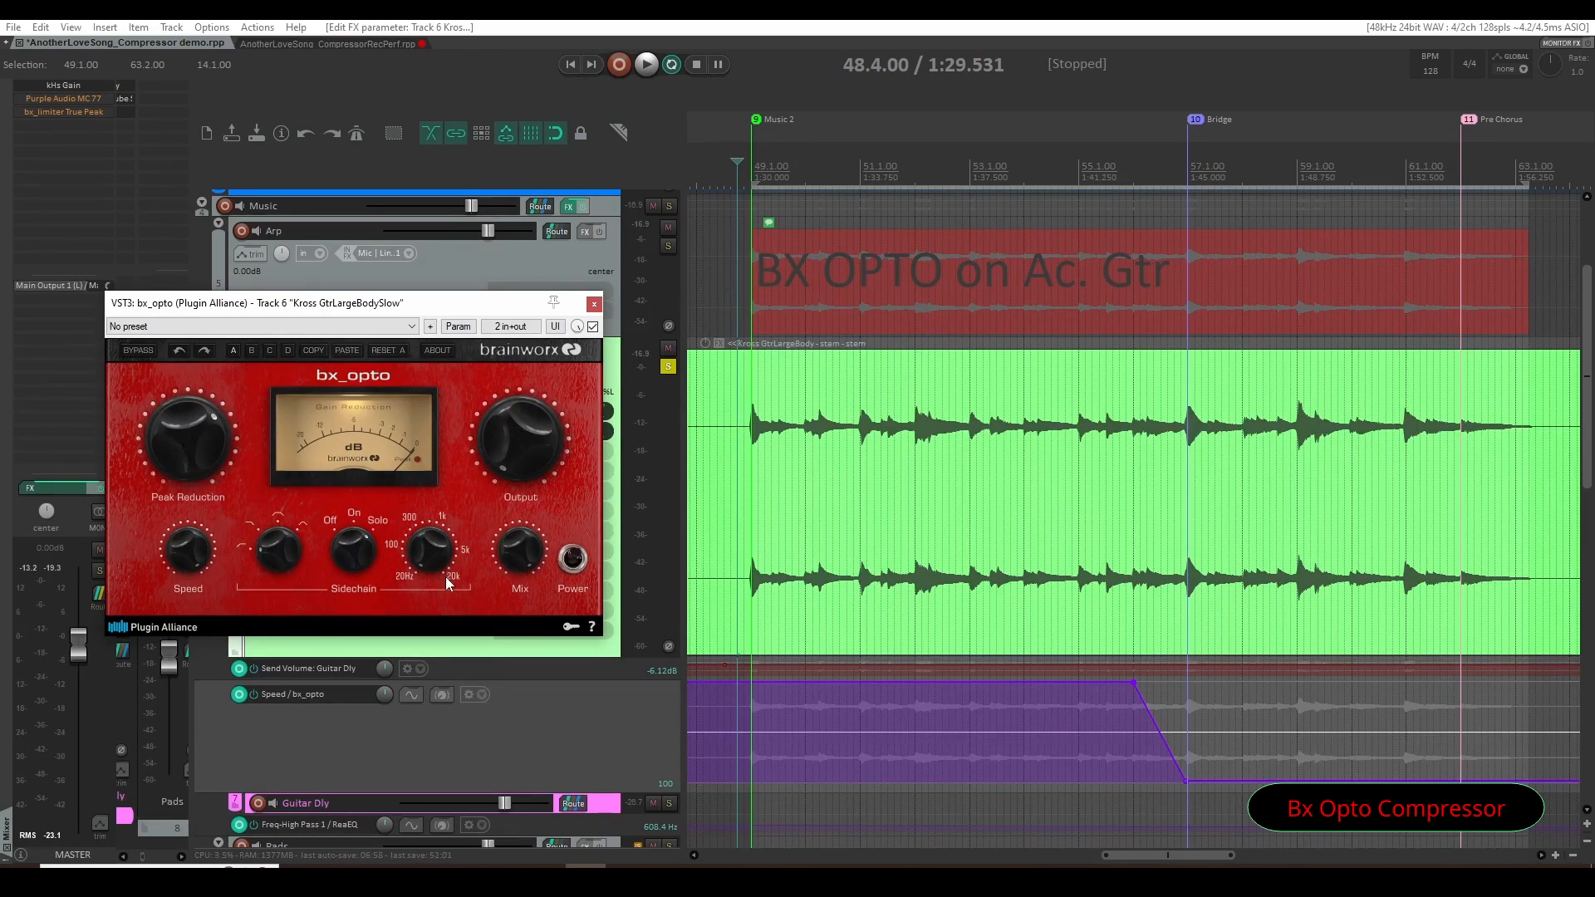
Play the soloed guitar twice from 48.4.00 with the bx_opto gain reduction meter in view, stopping after each pass.
{"action": "key", "text": "space"}
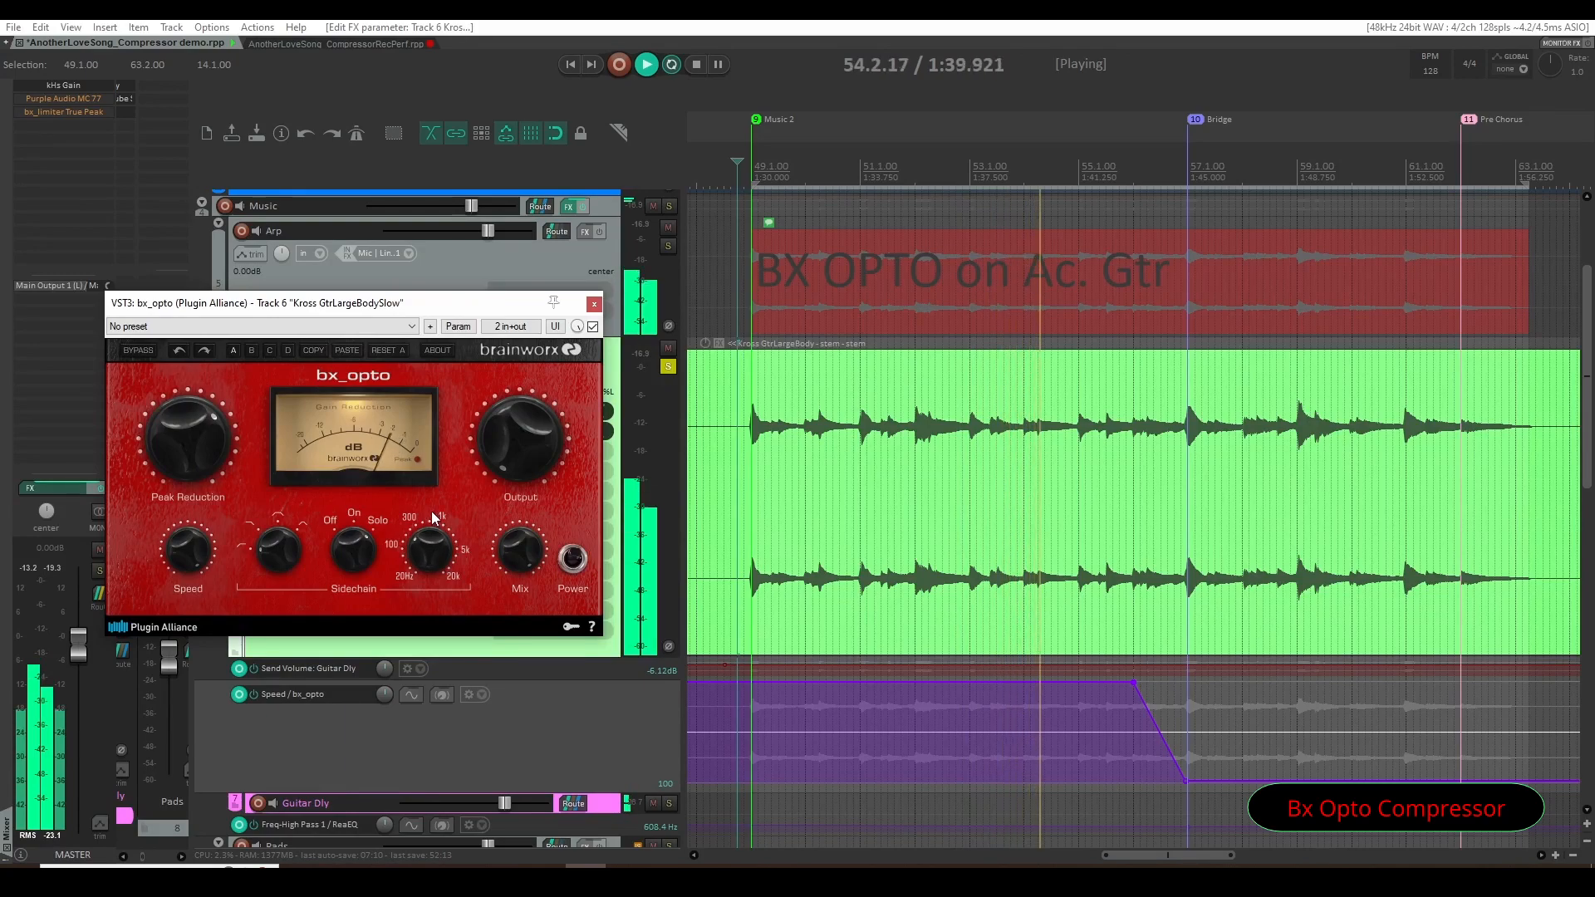
{"action": "key", "text": "space"}
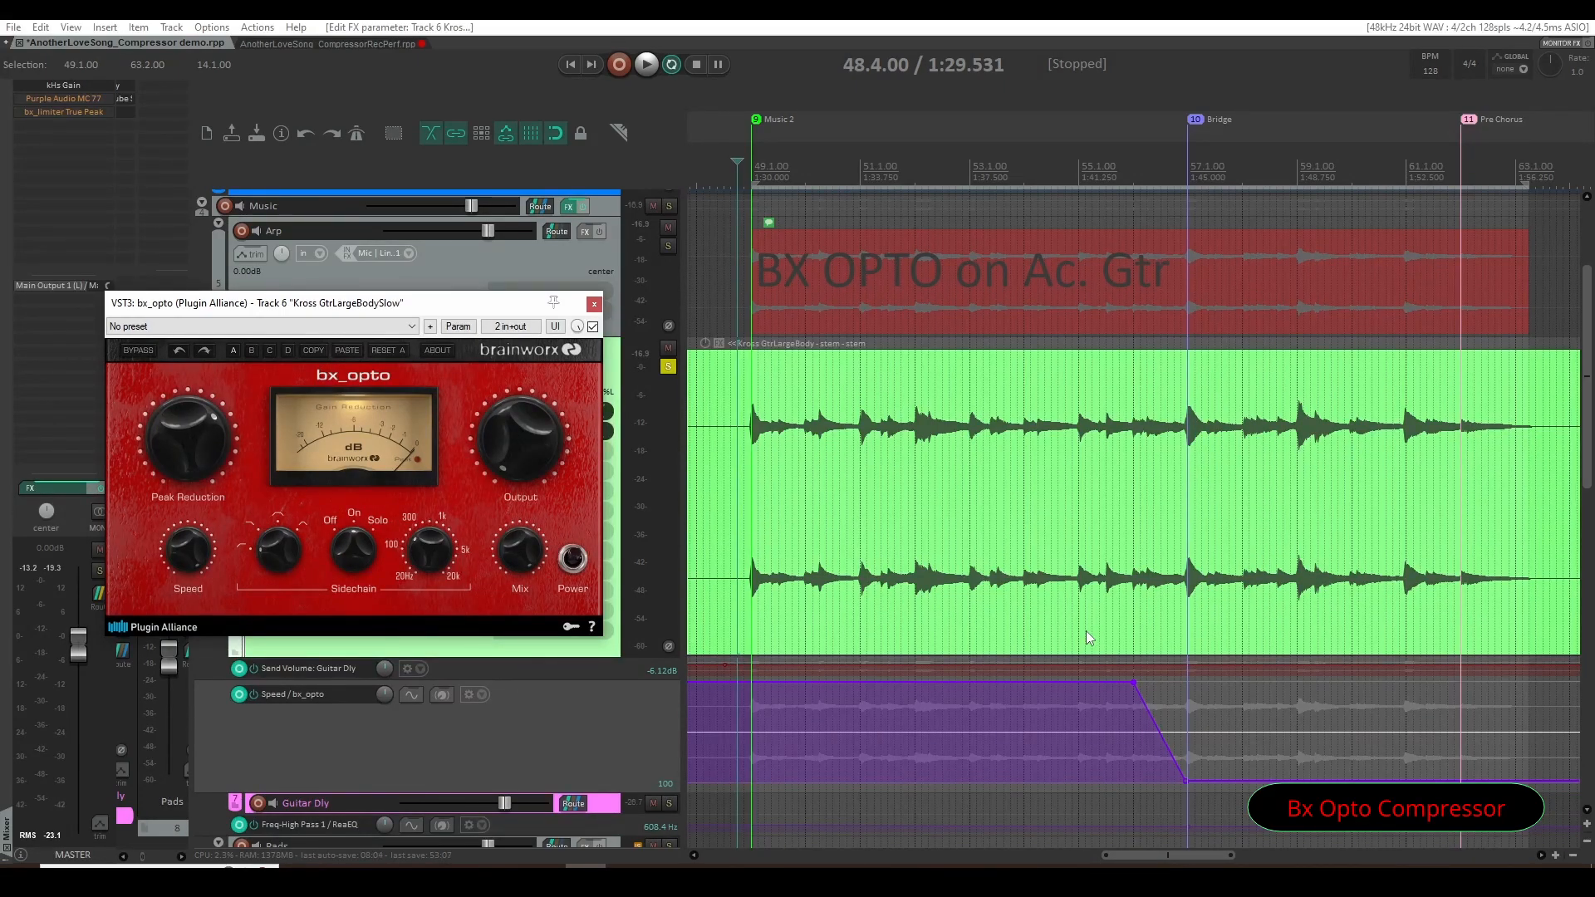
{"action": "key", "text": "space"}
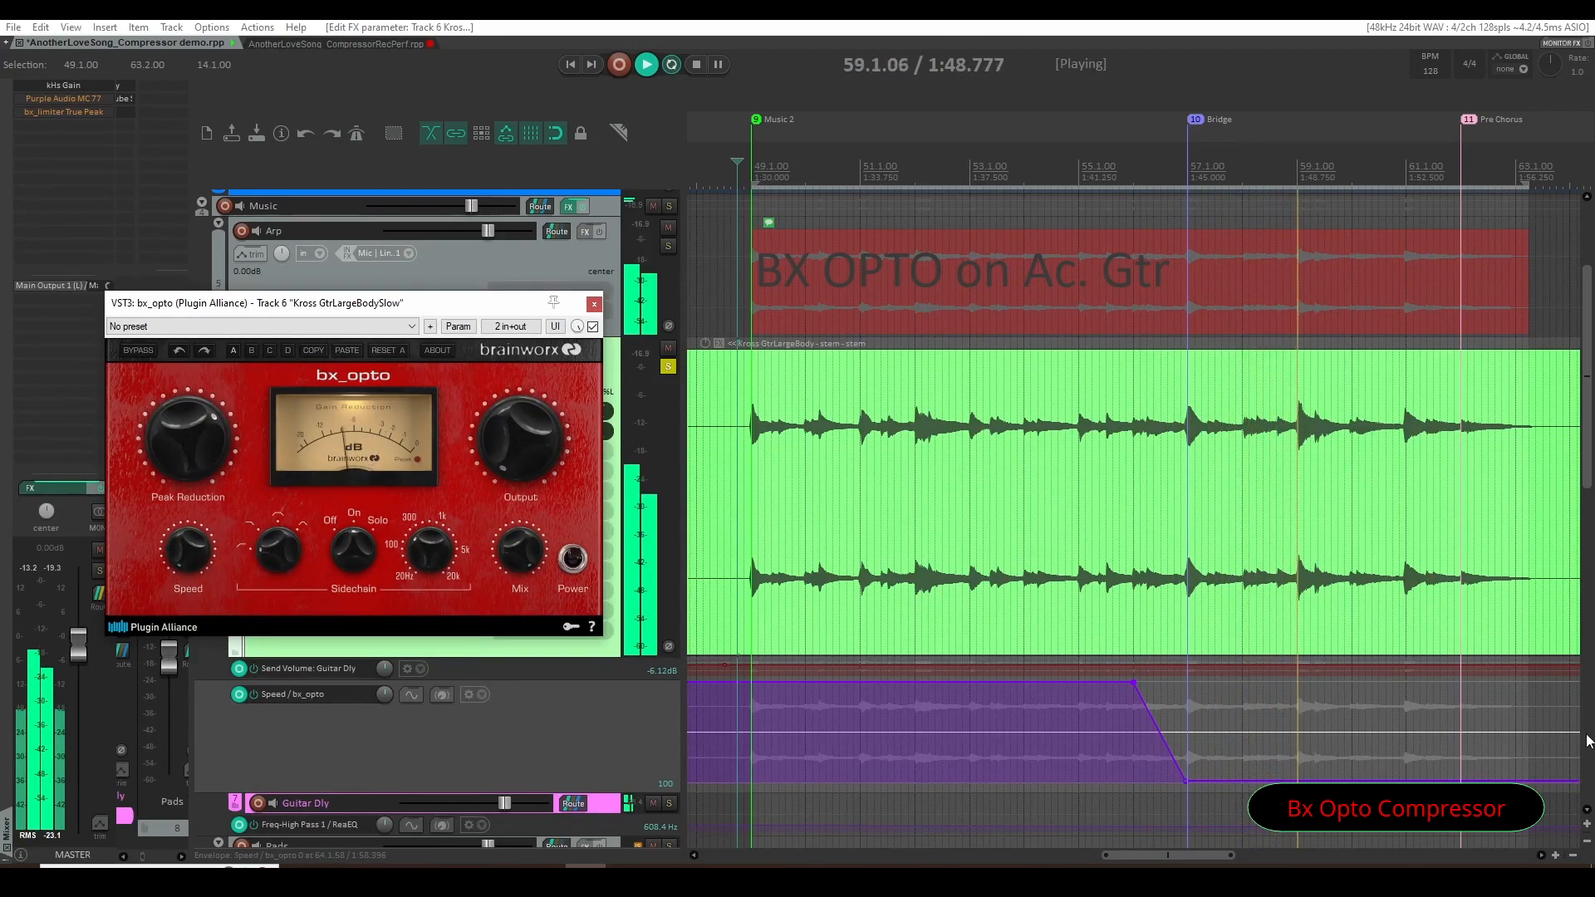
{"action": "key", "text": "space"}
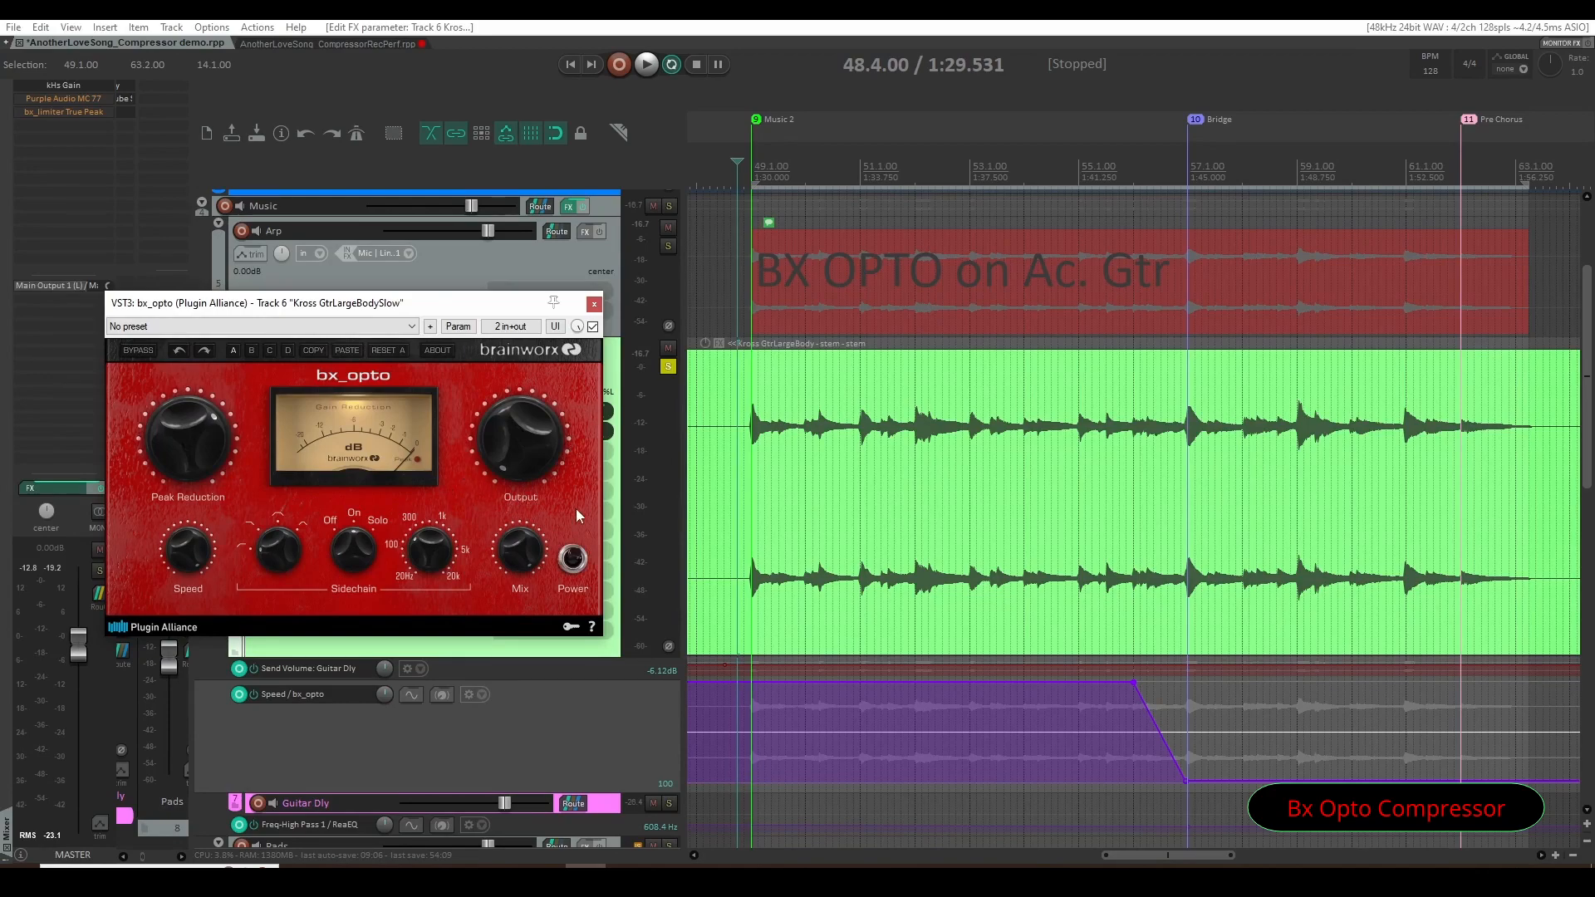
Unsolo the guitar track and raise bx_opto's Output while the full mix plays from 48.4.00, then stop.
{"action": "left_click", "coordinate": [668, 371]}
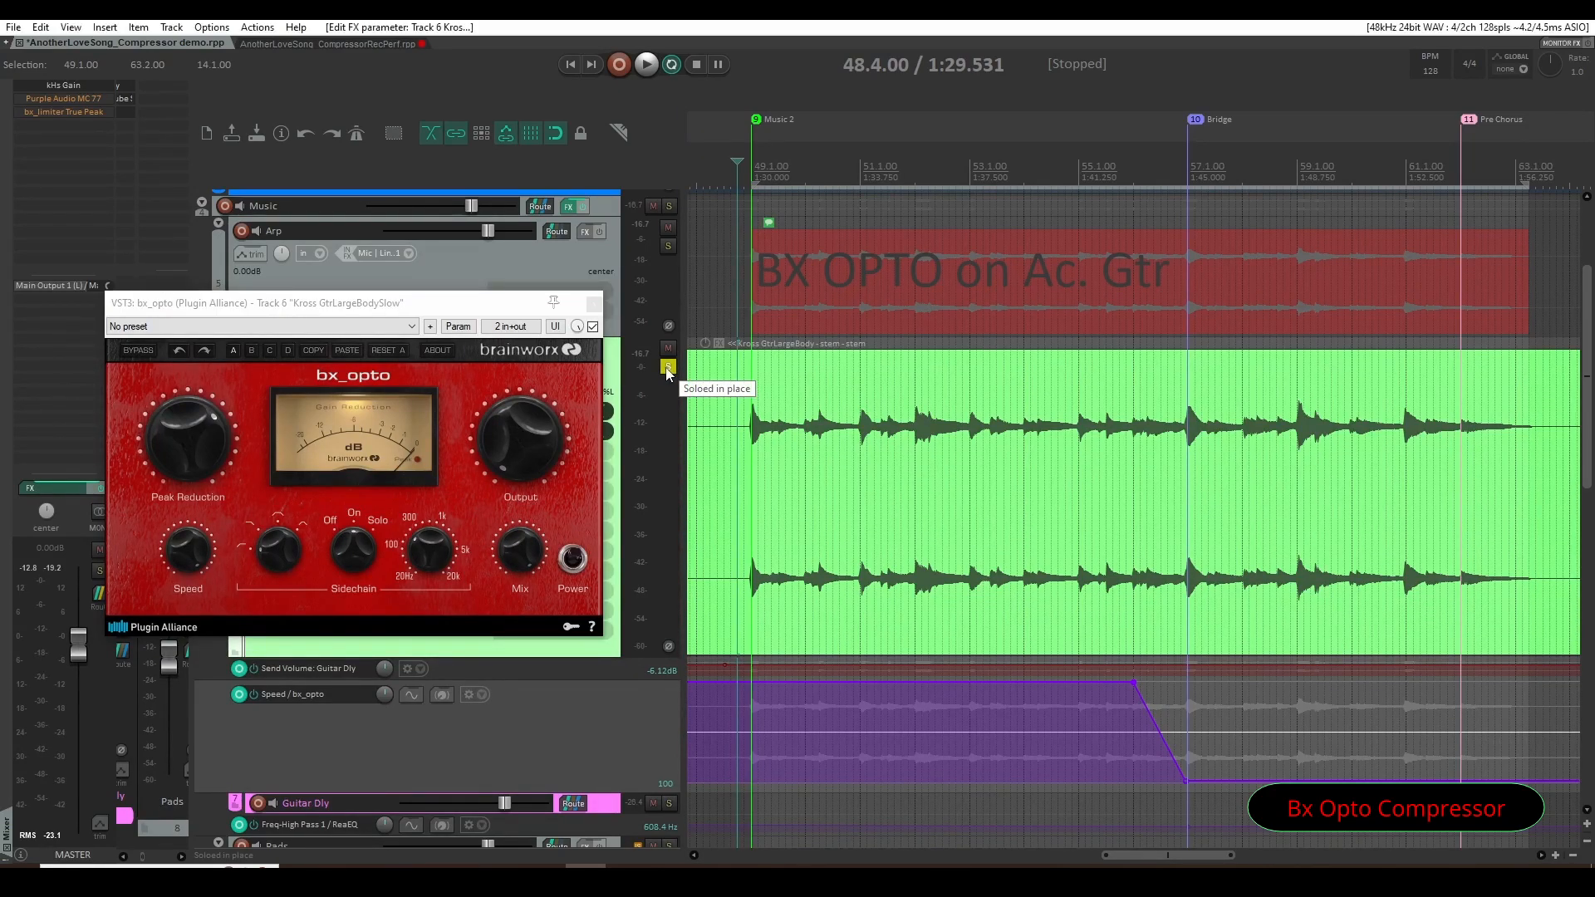
{"action": "key", "text": "space"}
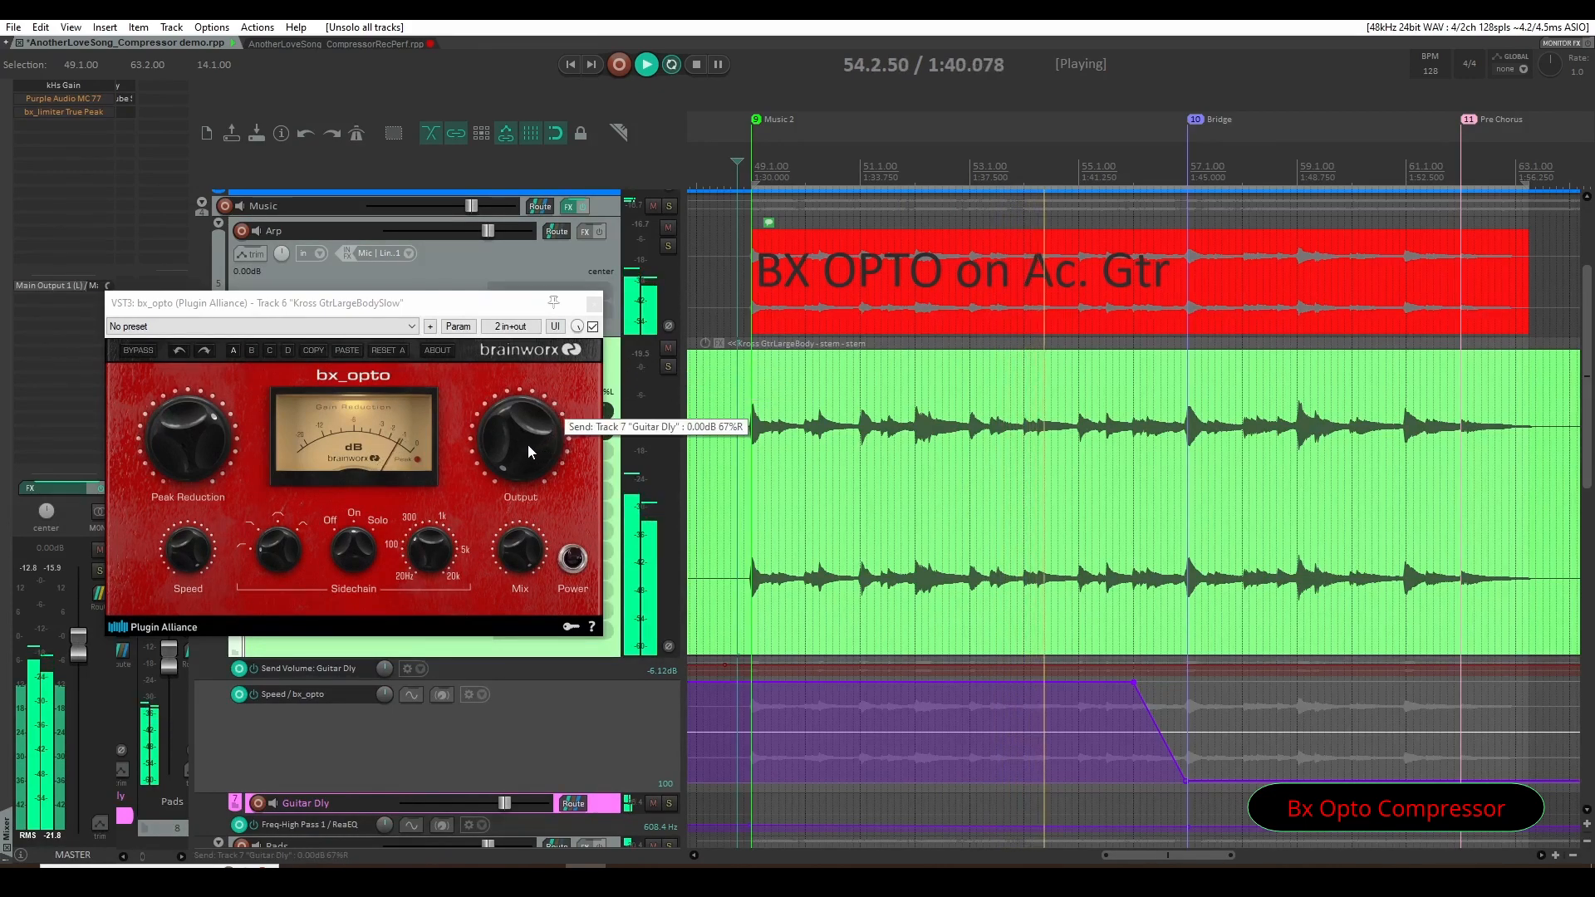
{"action": "left_click_drag", "start_coordinate": [526, 445], "coordinate": [526, 425]}
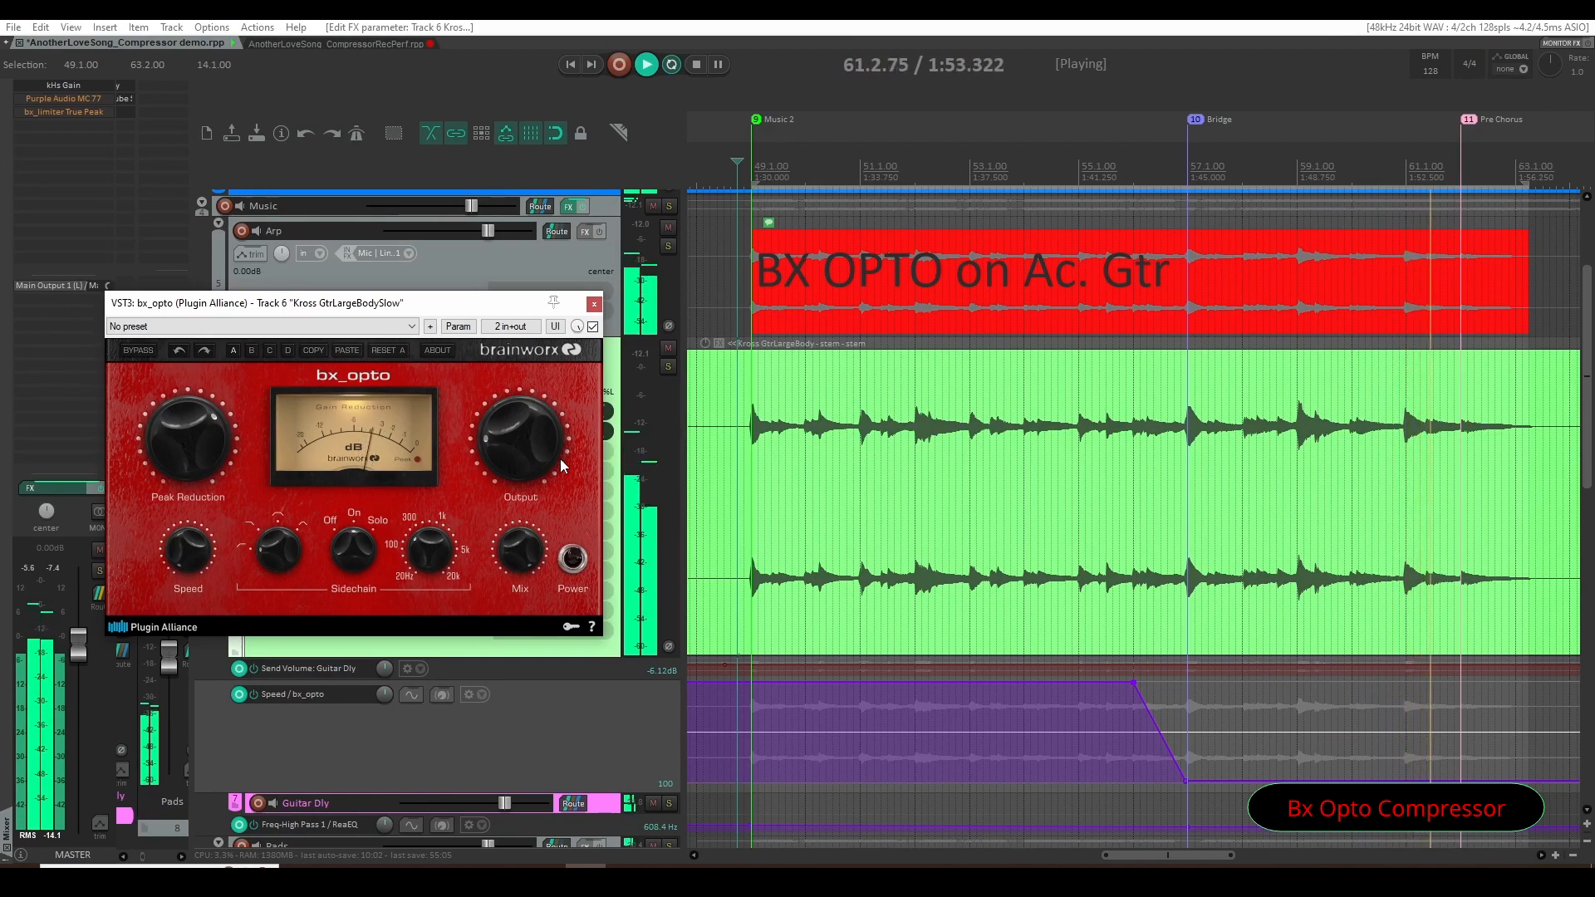
{"action": "key", "text": "space"}
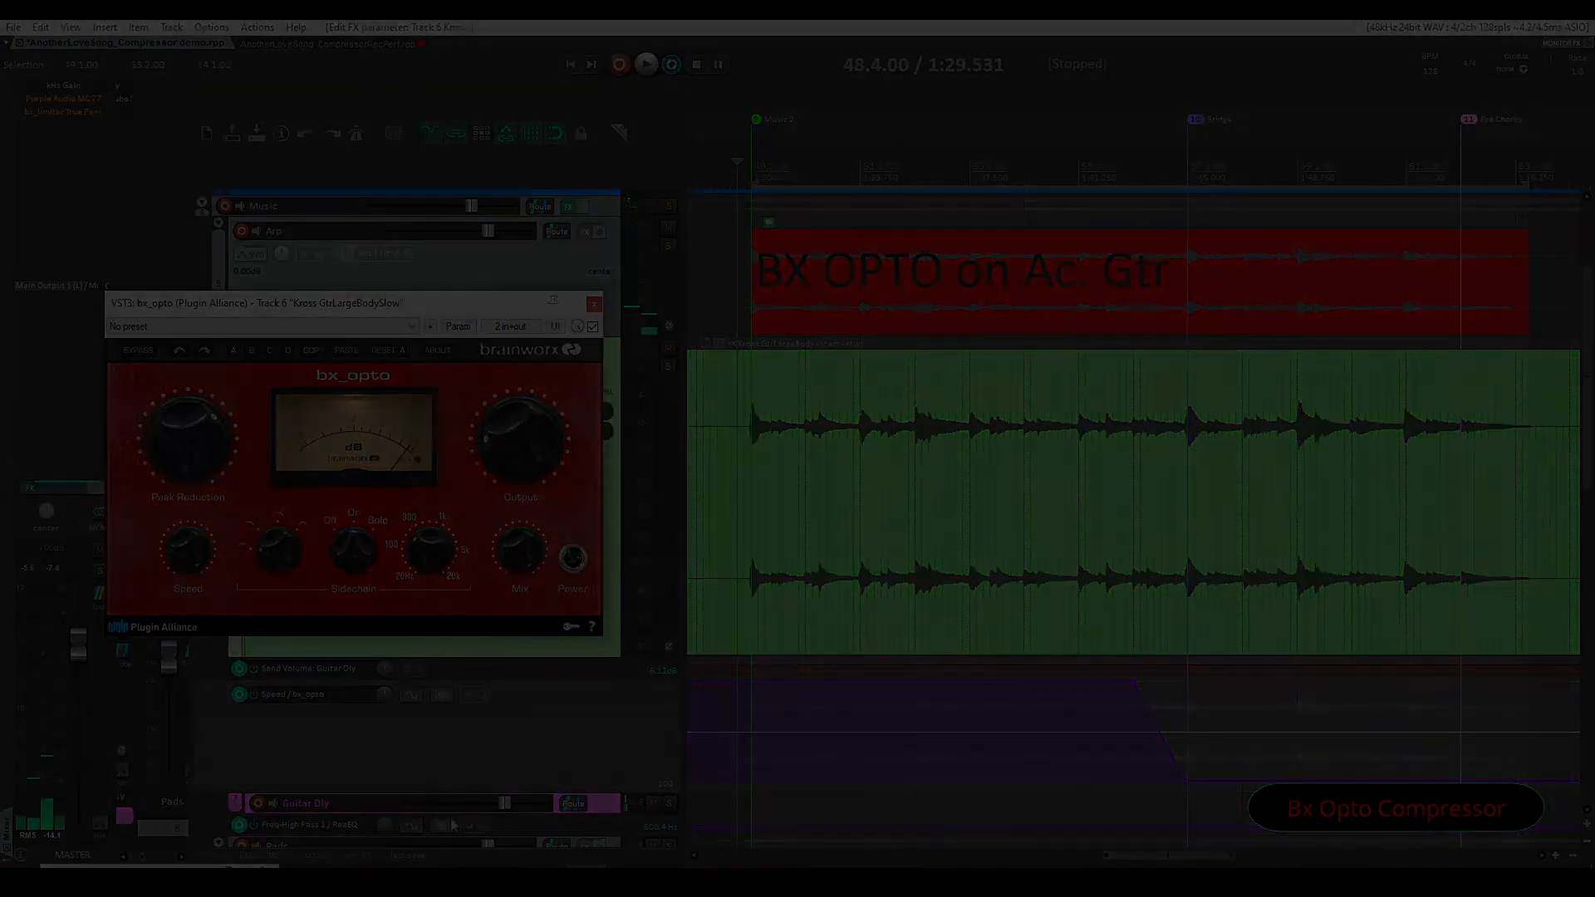